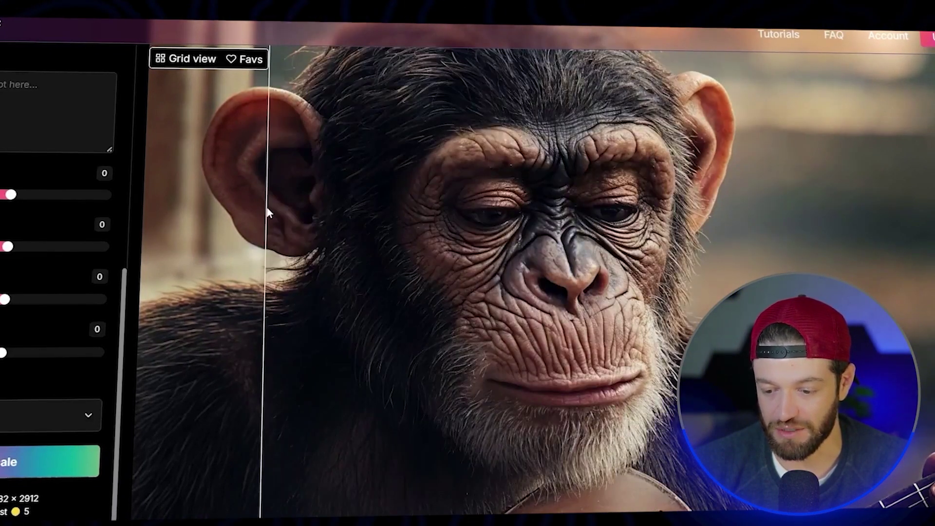
Examine the upscaled chimpanzee images in Magnific, comparing the before and after detail of the face and fur.
scroll(400, 211, "up", 5)
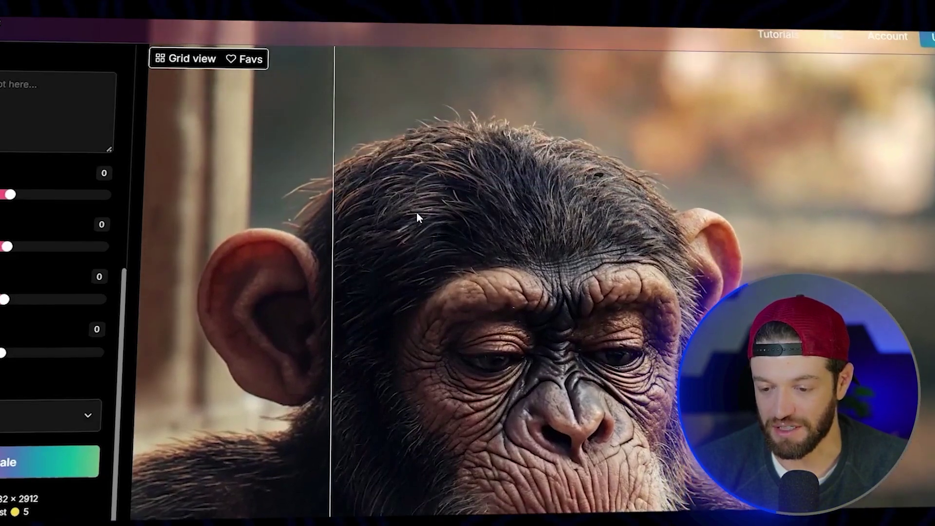
scroll(517, 212, "down", 8)
scroll(511, 209, "up", 5)
scroll(510, 204, "up", 10)
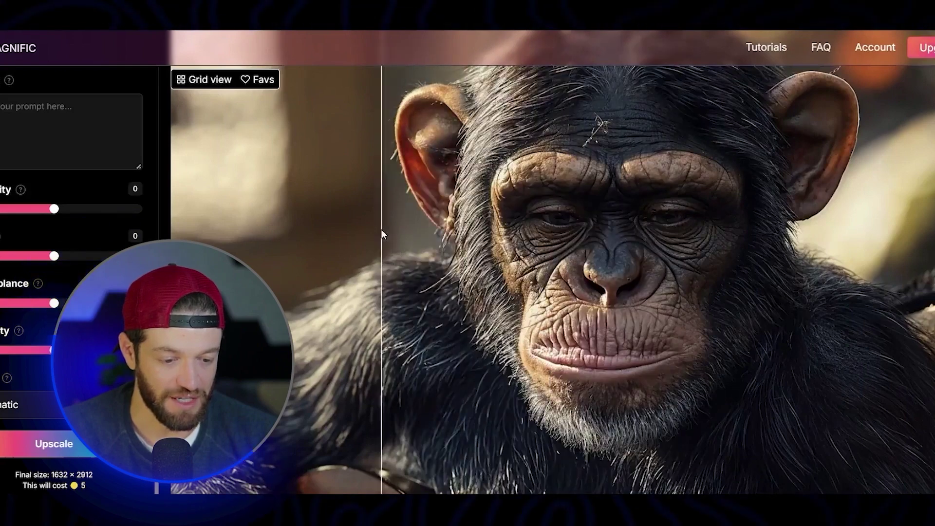
scroll(420, 189, "down", 5)
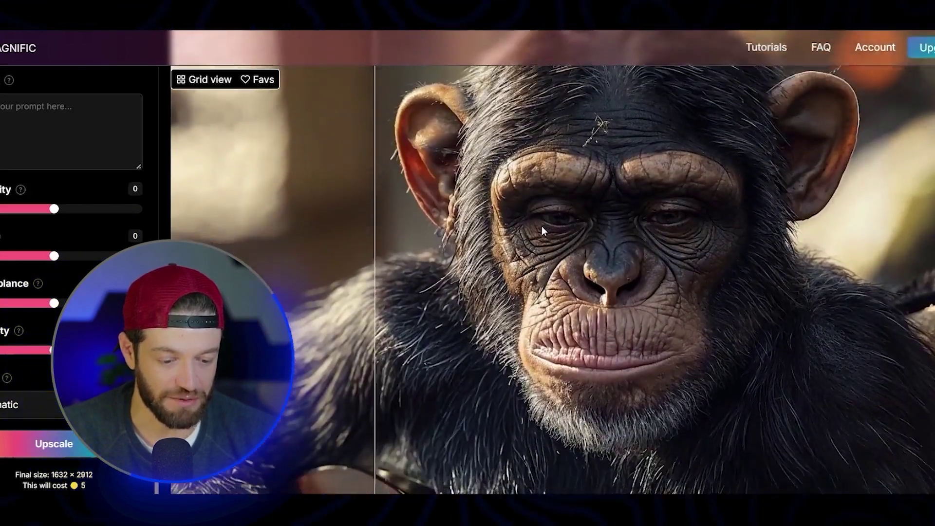
scroll(472, 217, "down", 3)
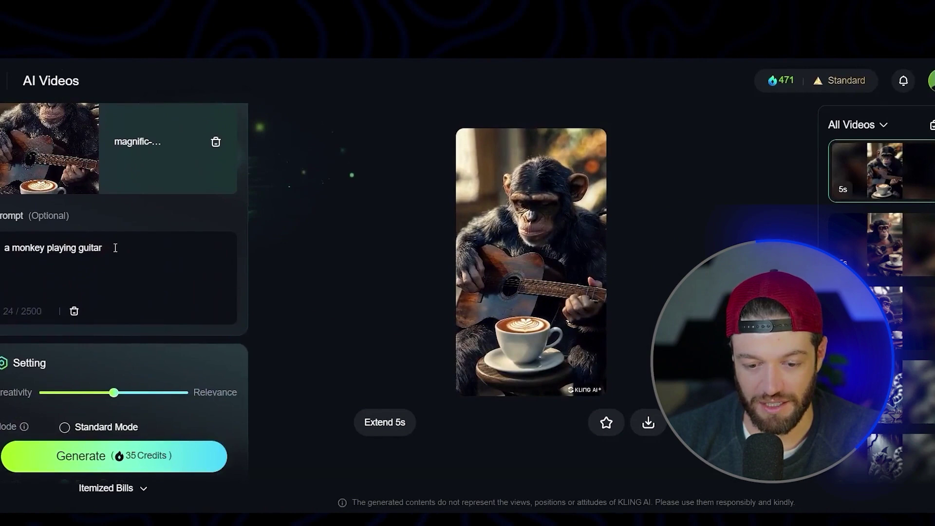
In KLING AI, review the prompt, mode, length and number-of-generations settings for the monkey guitar video.
left_click_drag(115, 248, 18, 248)
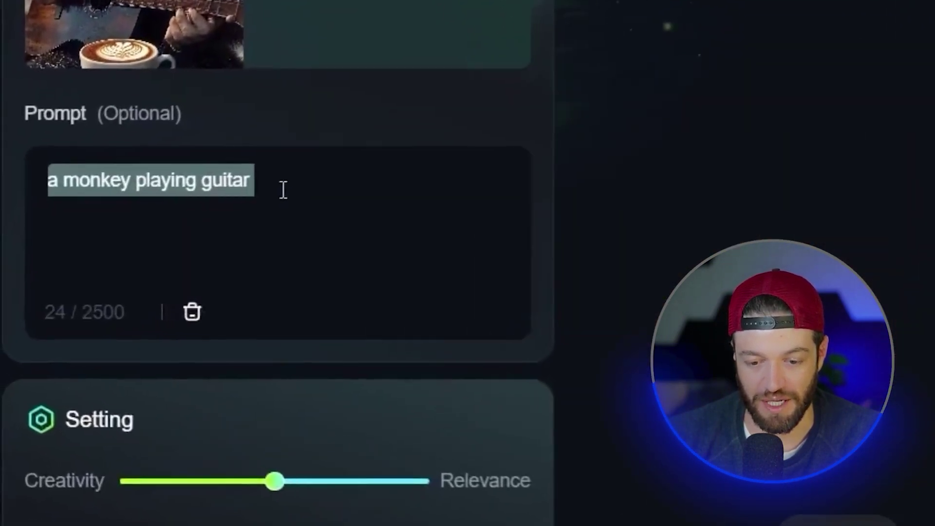
left_click(209, 180)
scroll(274, 166, "down", 5)
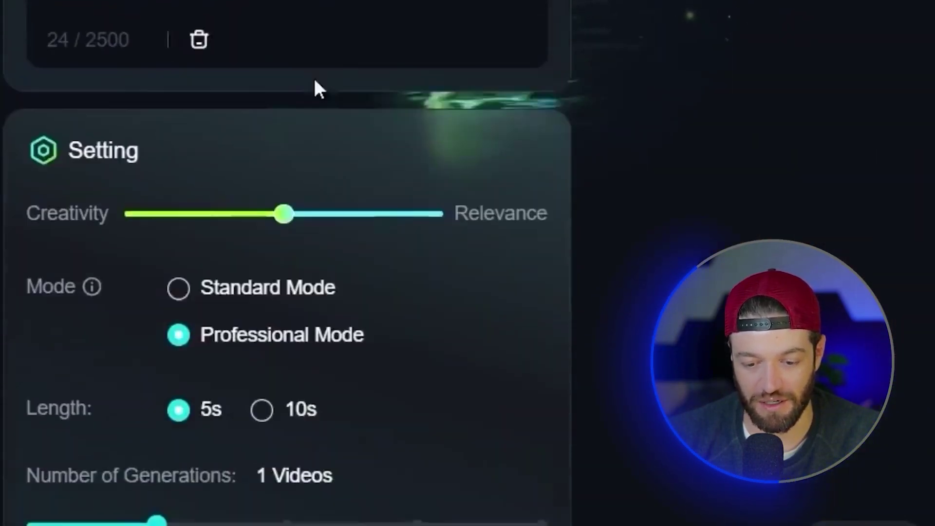
scroll(174, 78, "down", 3)
mouse_move(203, 207)
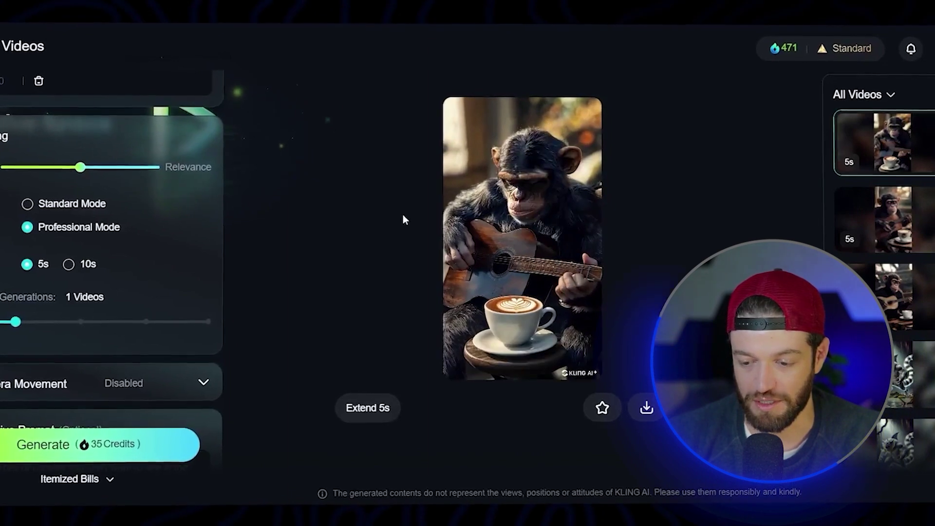
Preview the generated monkey guitar videos, starting with the first and opening the second one in the list.
mouse_move(468, 220)
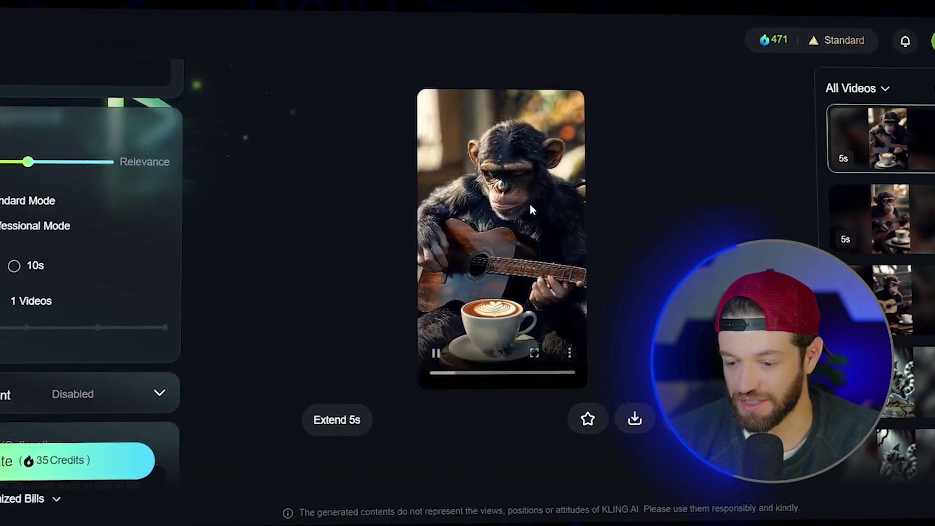
left_click(842, 205)
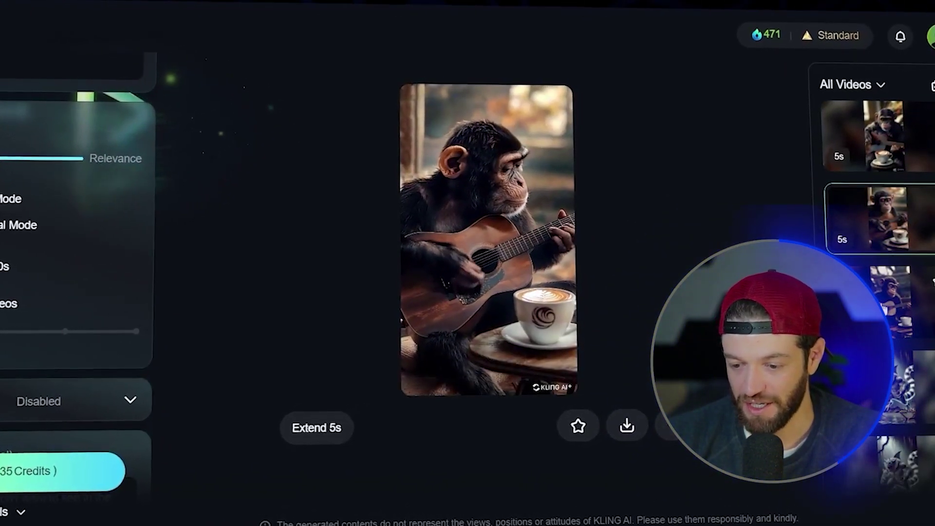
left_click(485, 126)
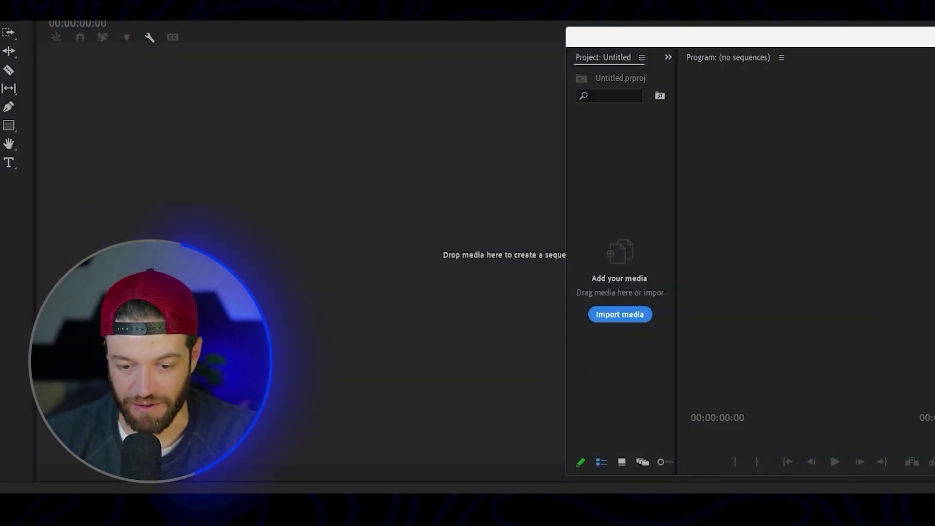
In Premiere Pro, place the three monkey guitar clips in the empty timeline to create a sequence.
left_click_drag(335, 198, 170, 227)
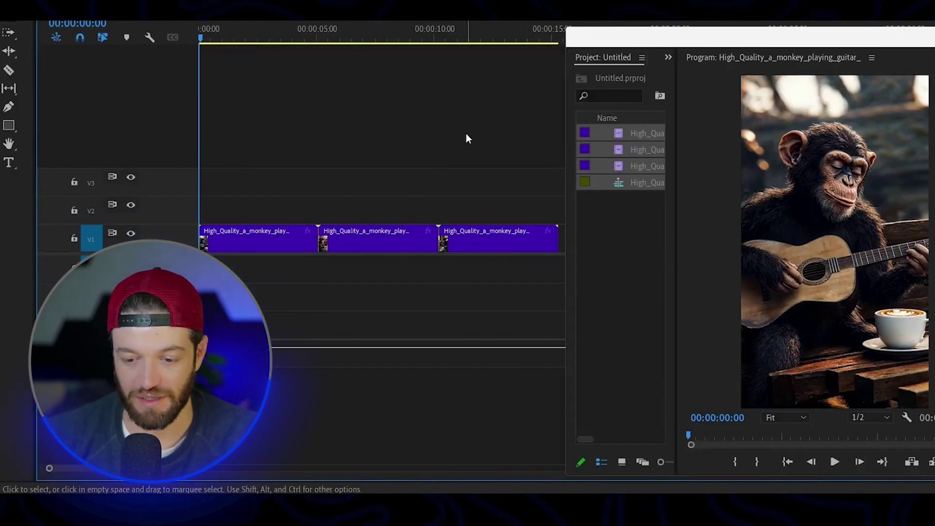
Search Artlist's music for "guitar" and bring a downloaded audio track into the Premiere Pro sequence.
key("alt+Tab")
left_click(262, 52)
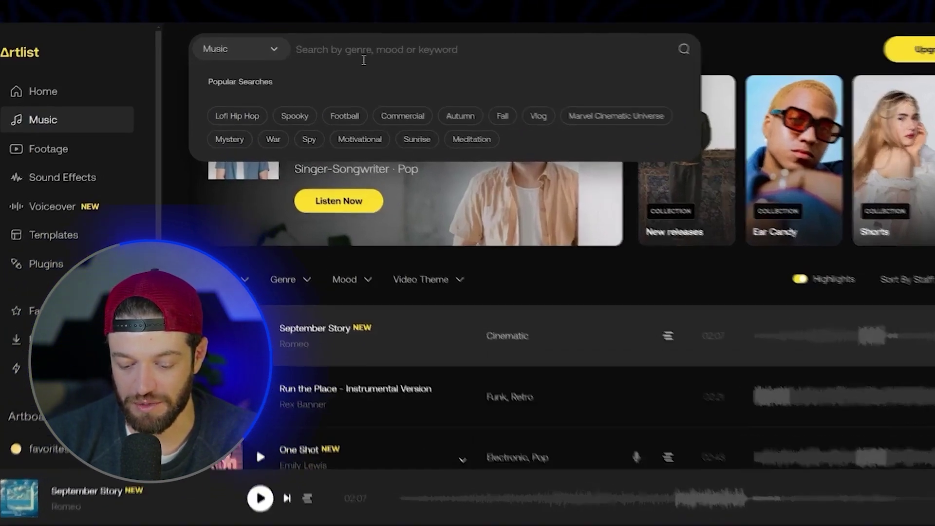
type("guitar")
key("Return")
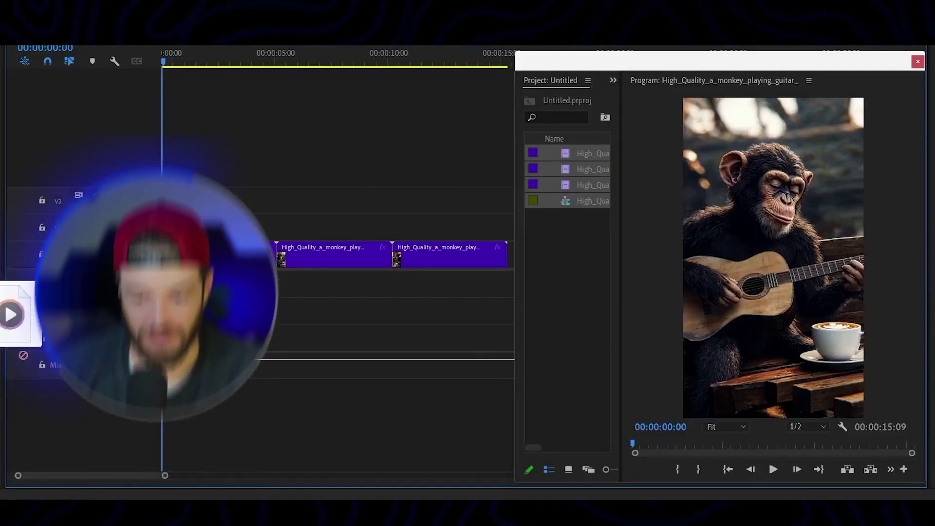
left_click_drag(11, 314, 169, 286)
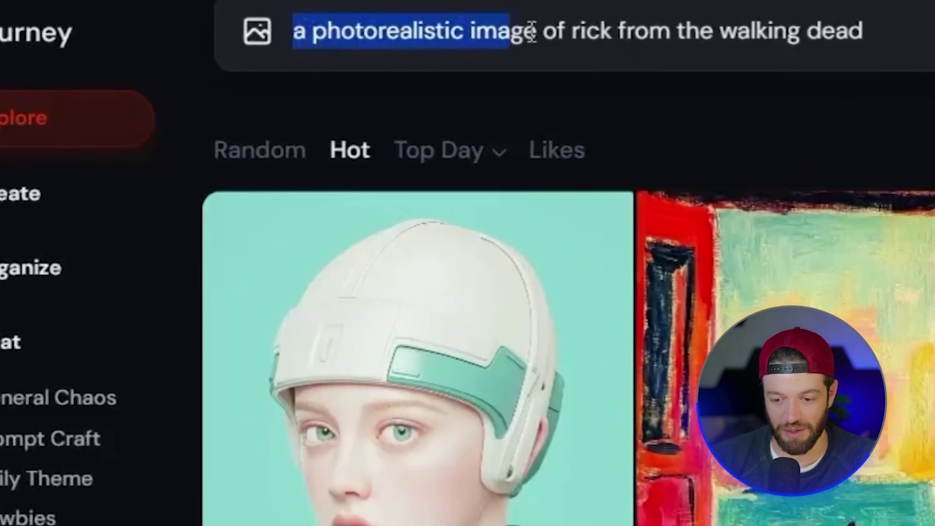
In Midjourney, submit the prompt "a photorealistic image of rick from the walking dead" and rerun the job from the Create page.
left_click_drag(532, 32, 865, 32)
left_click(864, 32)
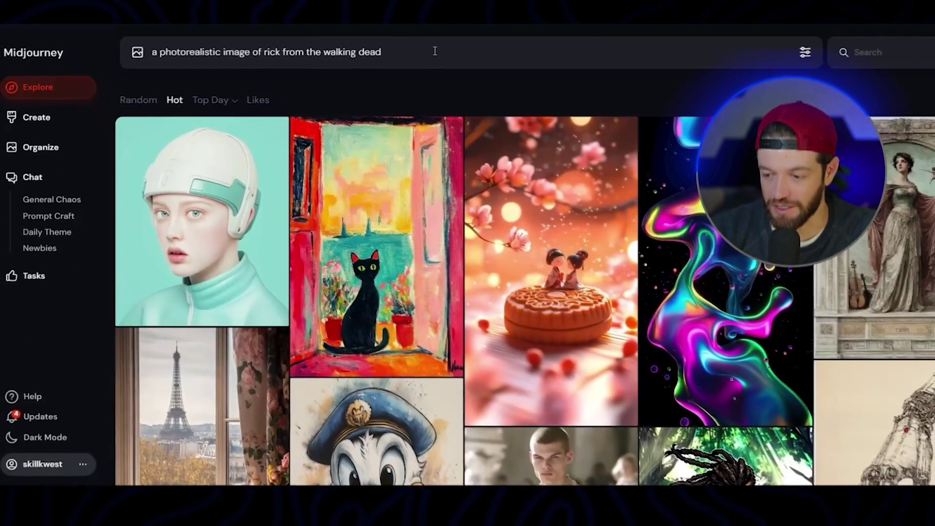
key("Return")
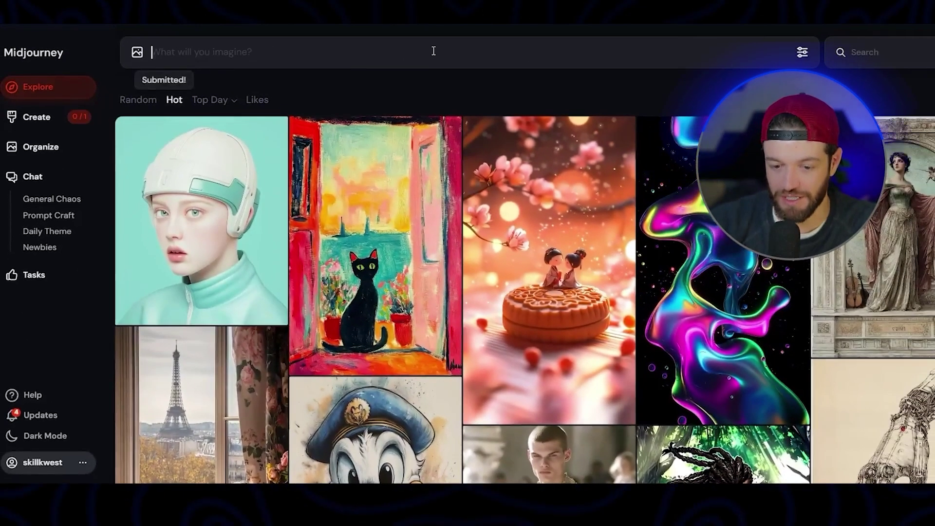
left_click(46, 119)
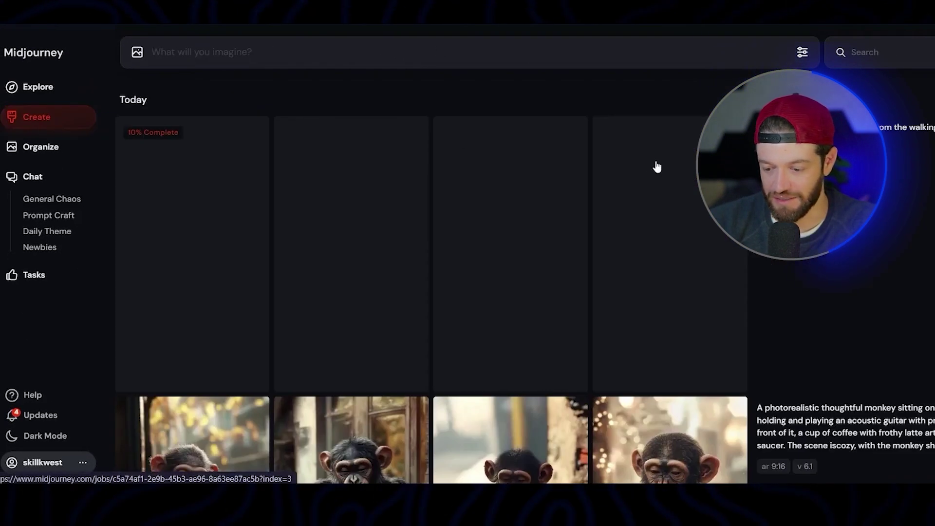
left_click(775, 381)
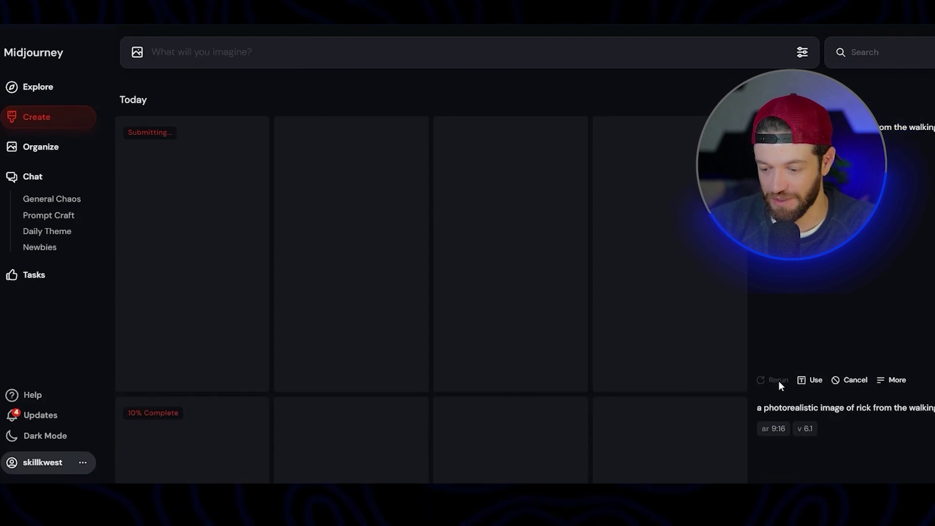
Browse the generated Rick portraits, open the front-facing one in the torn dark shirt, and download it.
scroll(774, 315, "down", 6)
scroll(673, 280, "up", 8)
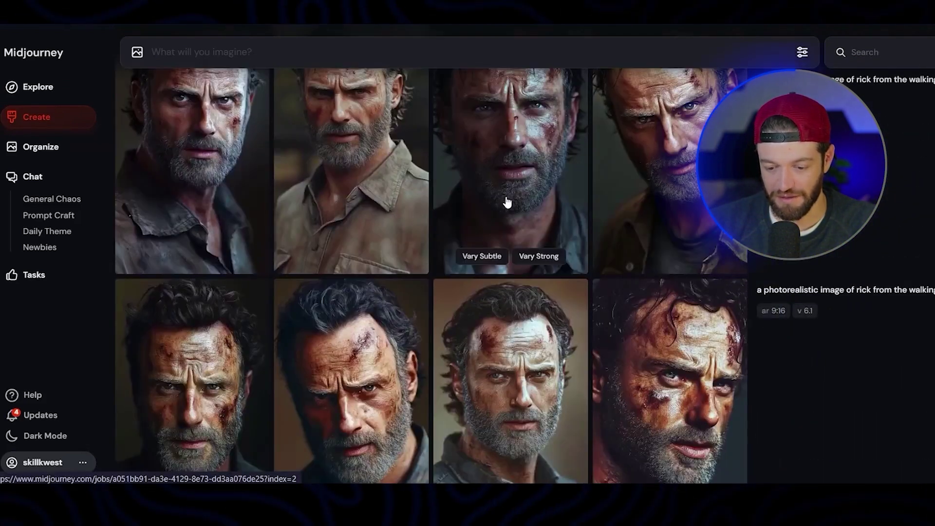
scroll(507, 202, "up", 10)
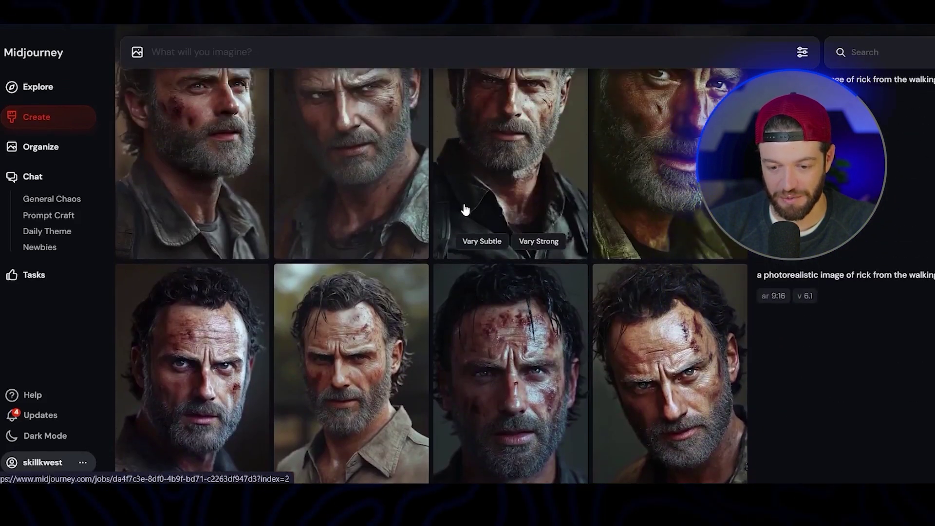
scroll(414, 209, "down", 4)
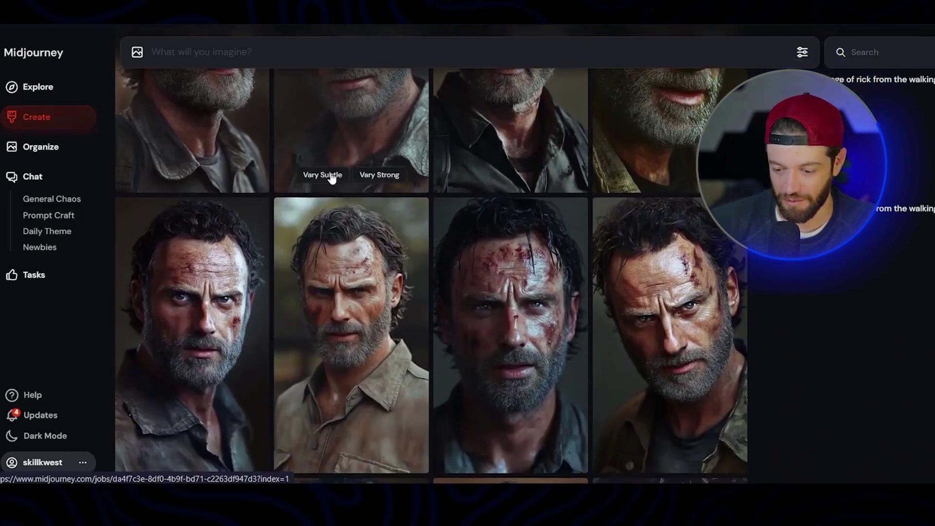
scroll(228, 269, "up", 3)
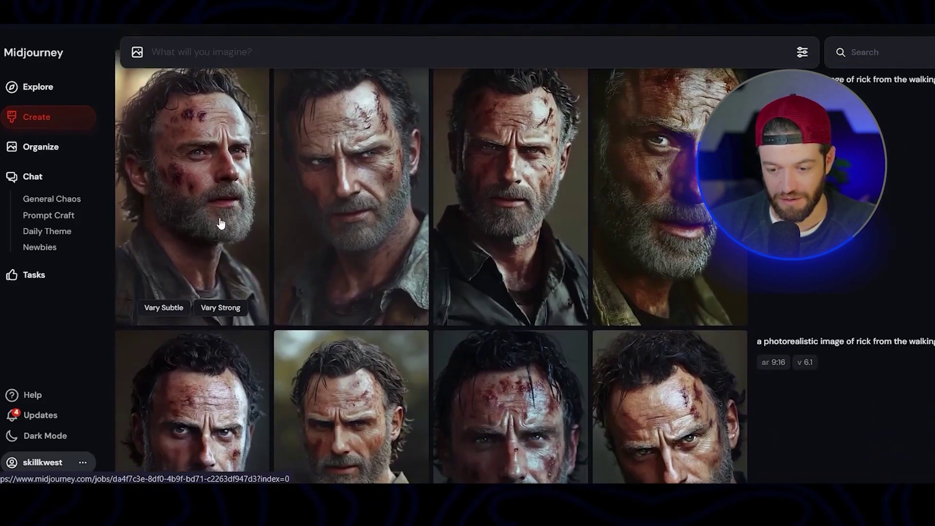
scroll(195, 214, "up", 1)
left_click(174, 200)
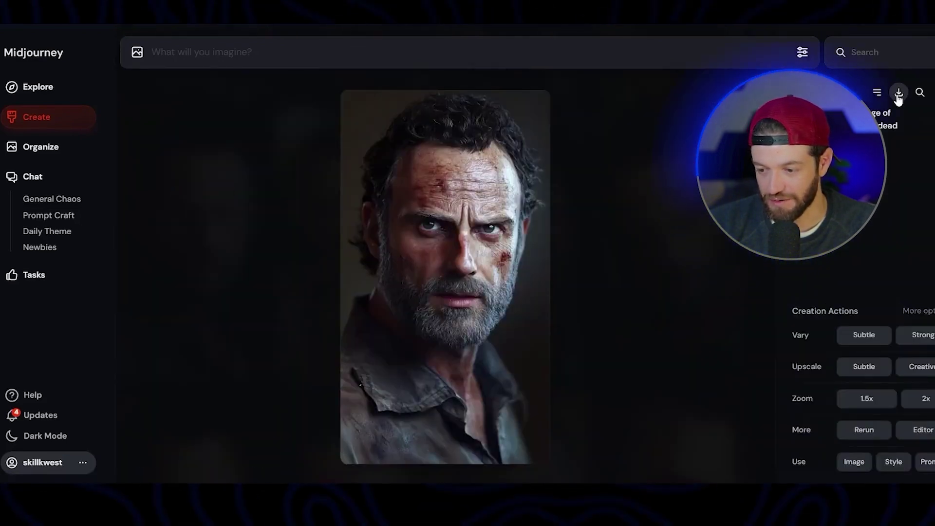
Submit the prompt "a photorealistic image of rick from the walking dead as a zombie".
left_click(387, 52)
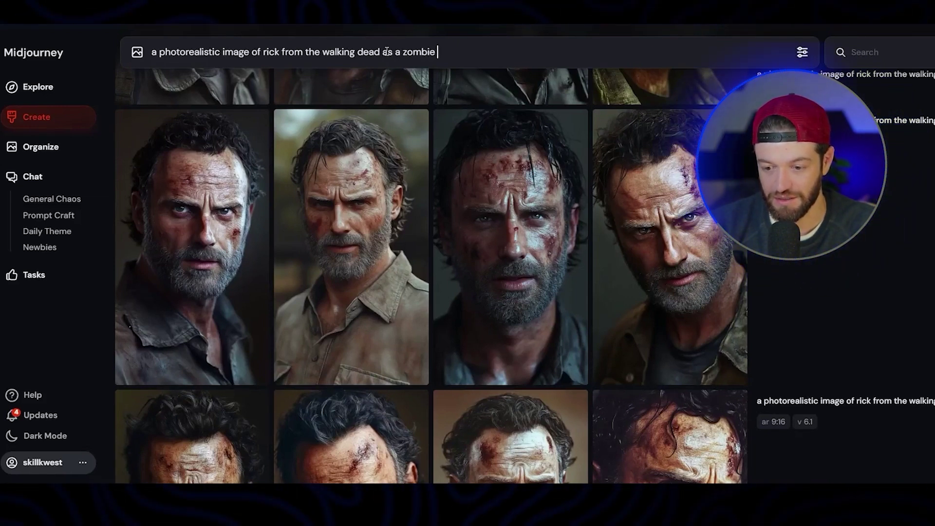
type("as a zombie")
key("Return")
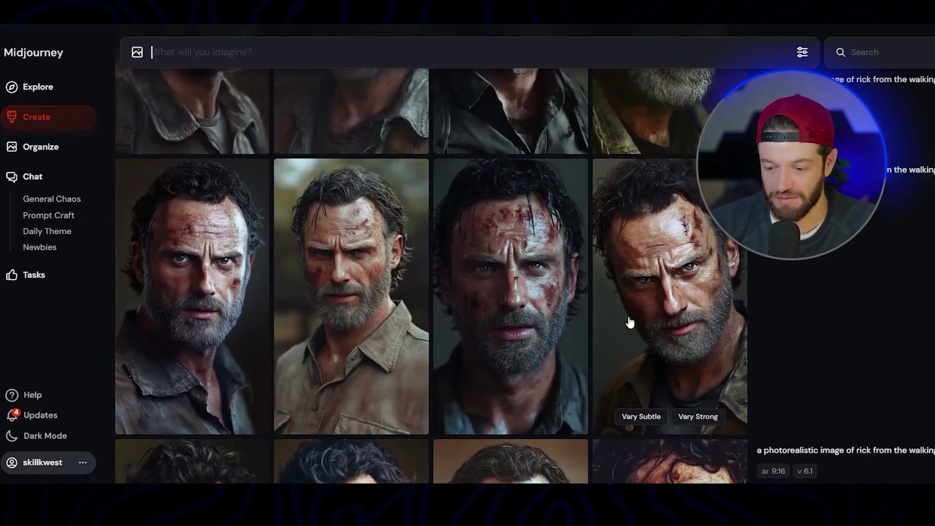
Examine the zombie portraits of Rick, enlarging the fourth image of the newest set and closing it again.
scroll(629, 321, "down", 10)
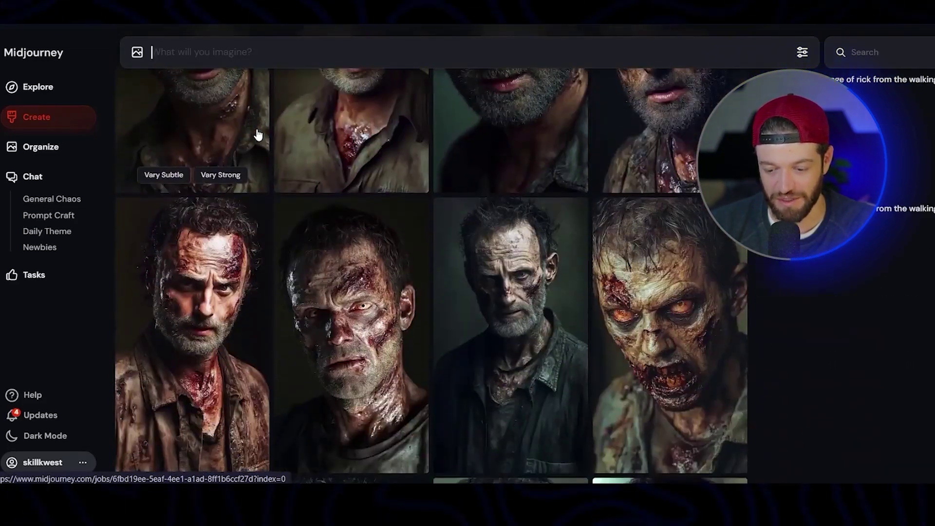
scroll(259, 135, "down", 5)
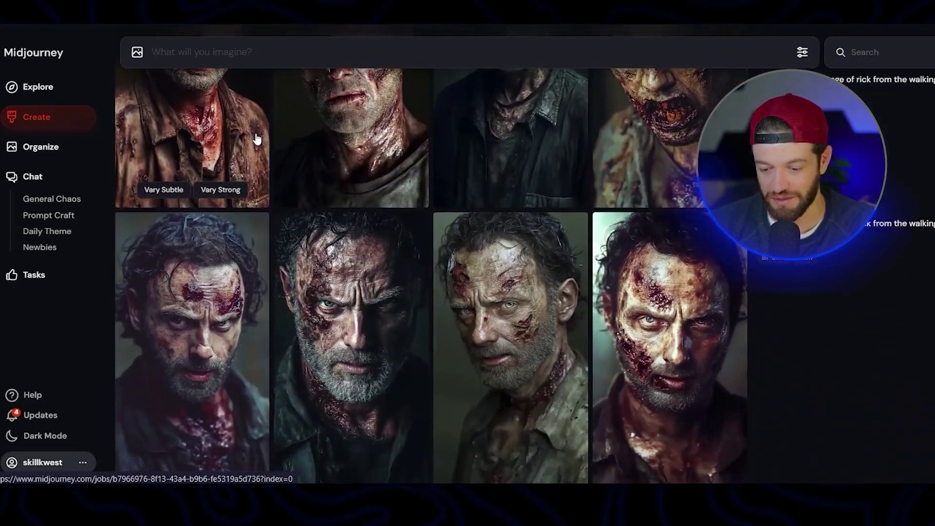
scroll(484, 335, "up", 10)
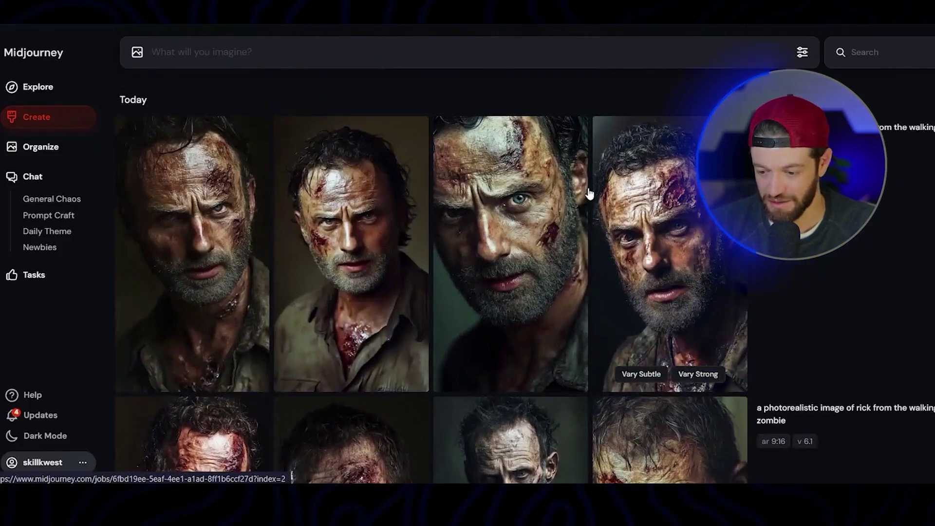
left_click(665, 227)
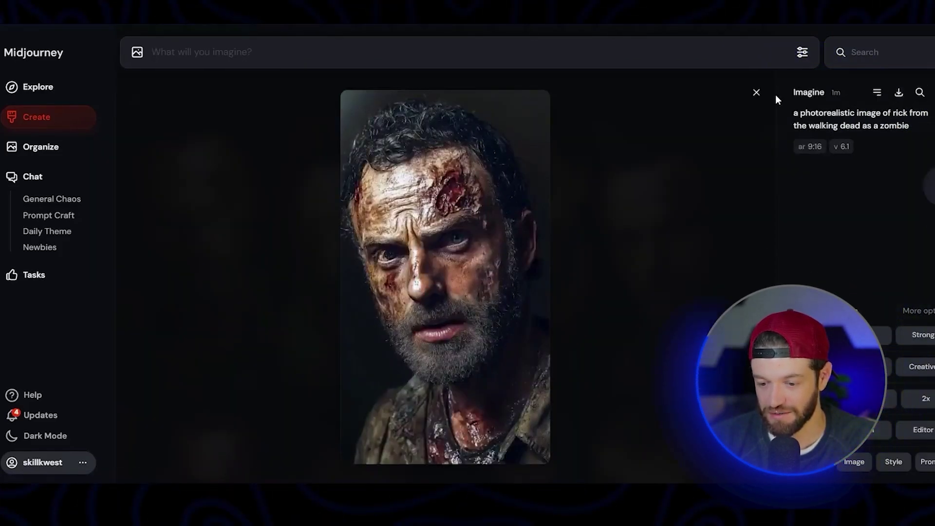
left_click(757, 93)
Among the decayed zombie results, open the portrait with the pale grey background and download it.
scroll(507, 335, "up", 6)
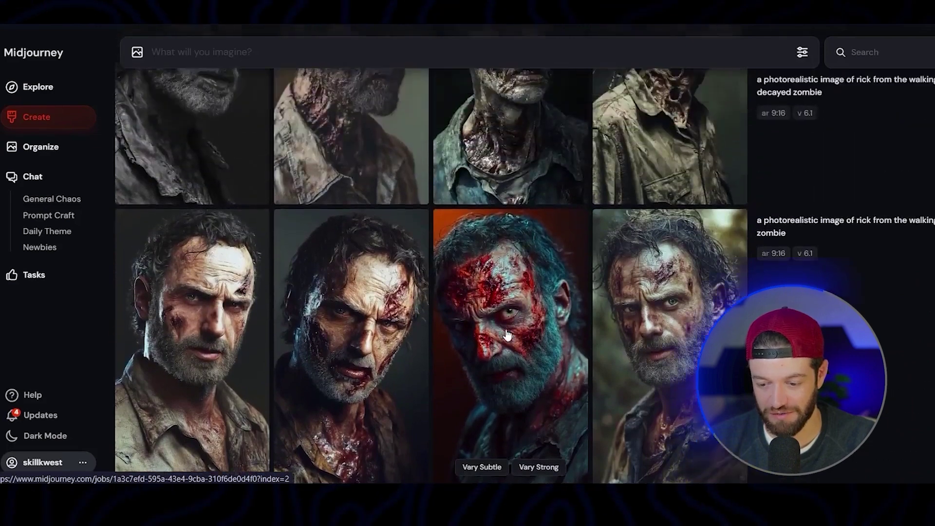
scroll(395, 298, "up", 5)
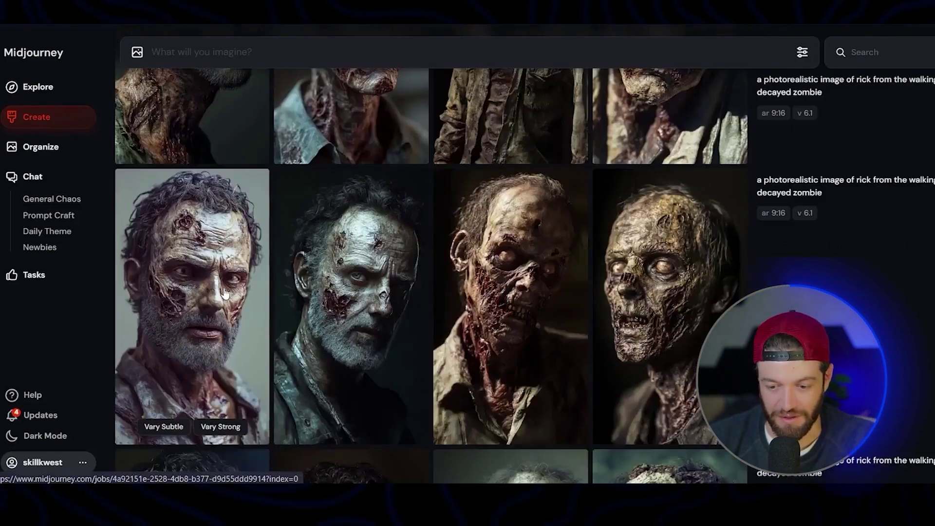
left_click(195, 292)
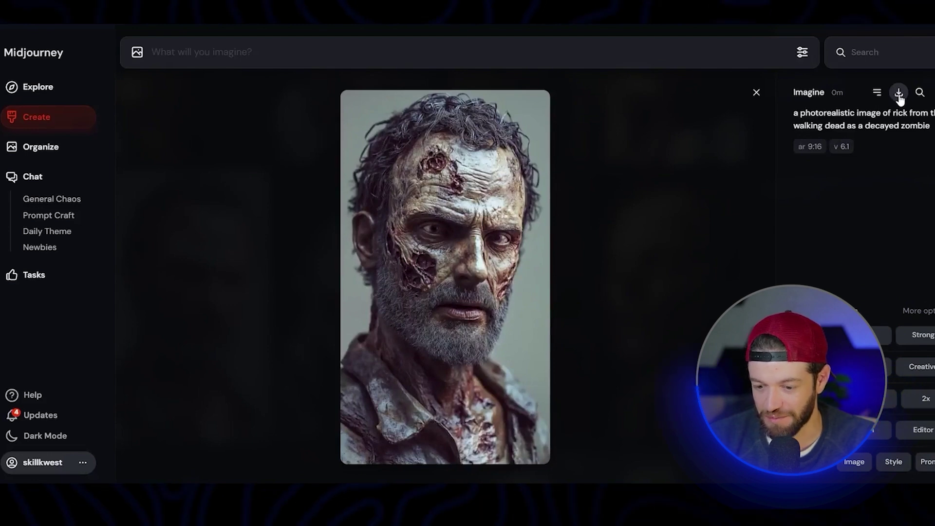
key("Down")
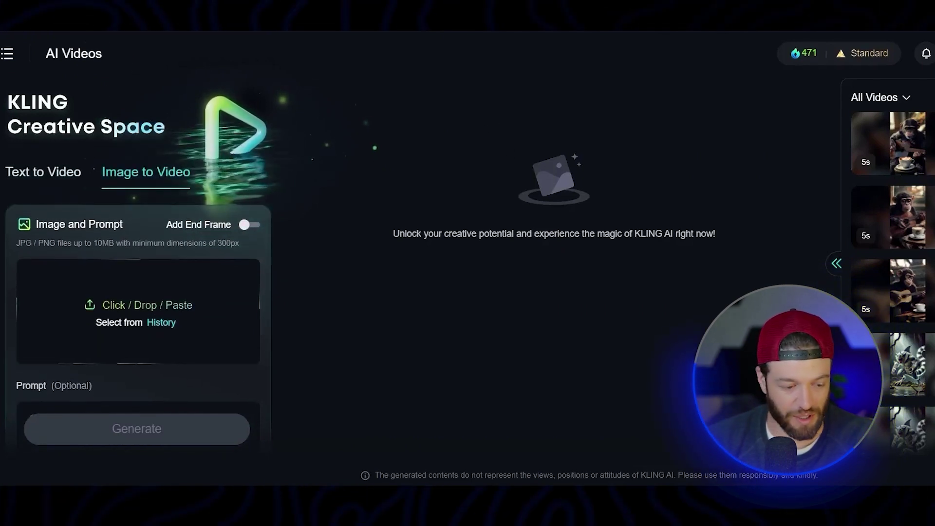
In KLING AI's Image to Video, upload the human Rick portrait as the start image and enable Add End Frame.
left_click_drag(0, 297, 65, 312)
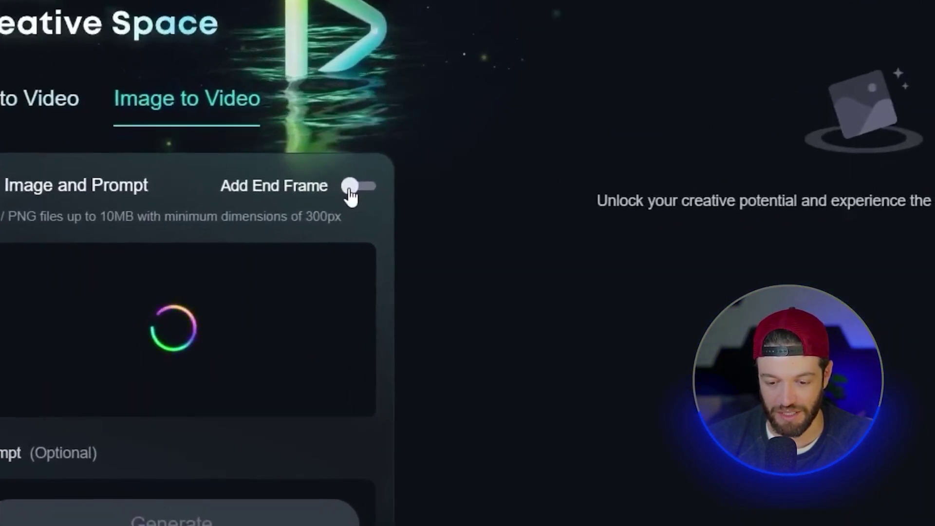
left_click(195, 229)
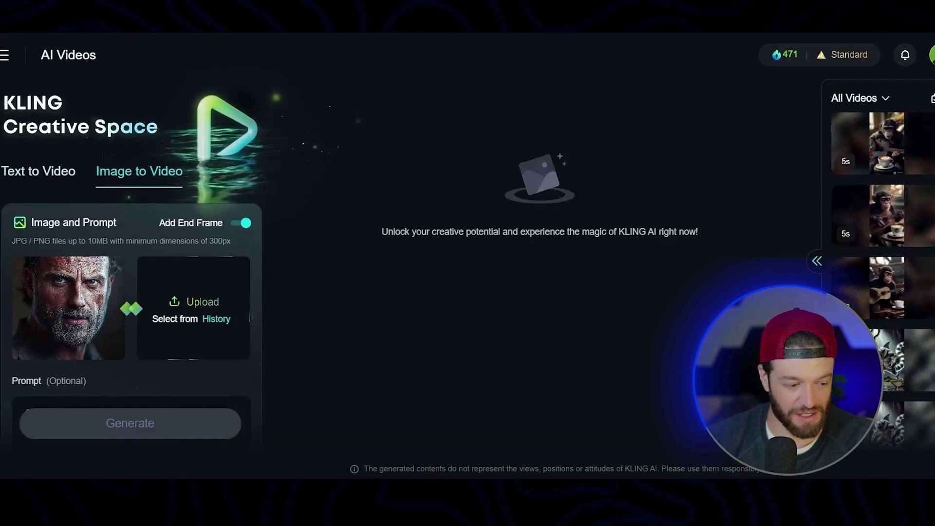
Upload the bloodied Rick portrait as the end frame and generate the video from human Rick to bloodied Rick.
left_click_drag(26, 396, 241, 298)
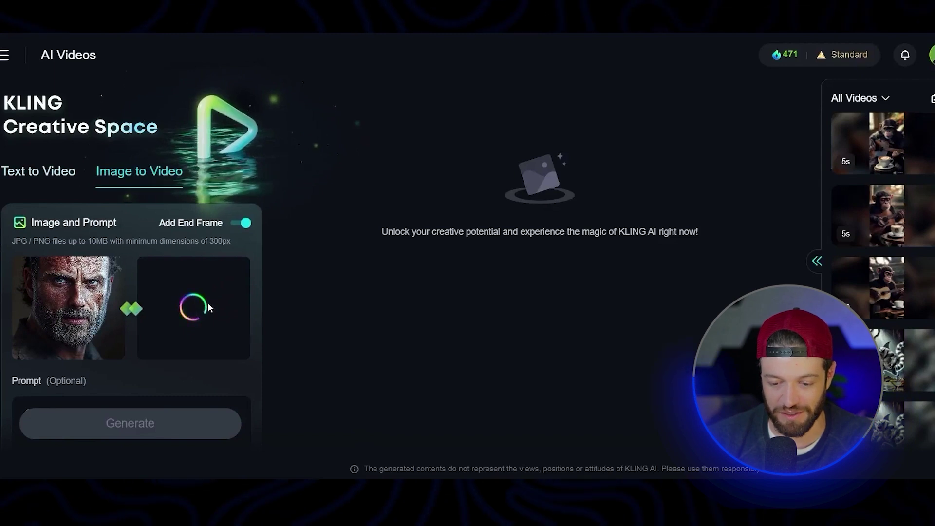
scroll(225, 292, "down", 2)
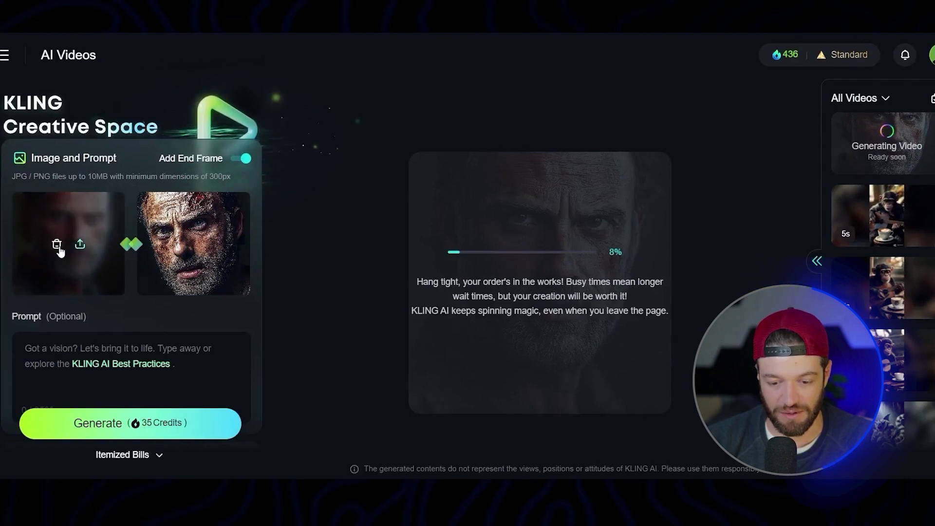
Generate a second transition from bloodied Rick to zombie Rick, and load the zombie and decayed-zombie portraits as the next start and end frames.
left_click(57, 244)
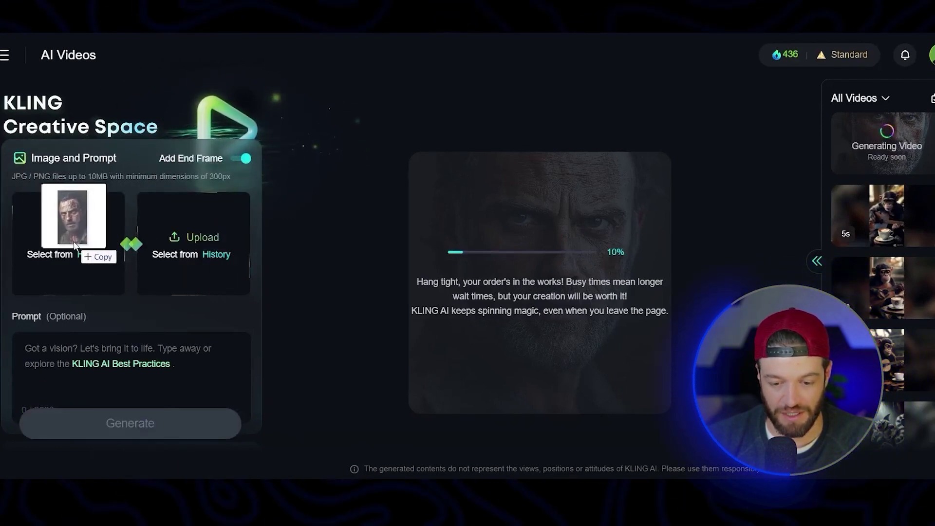
left_click_drag(61, 246, 49, 225)
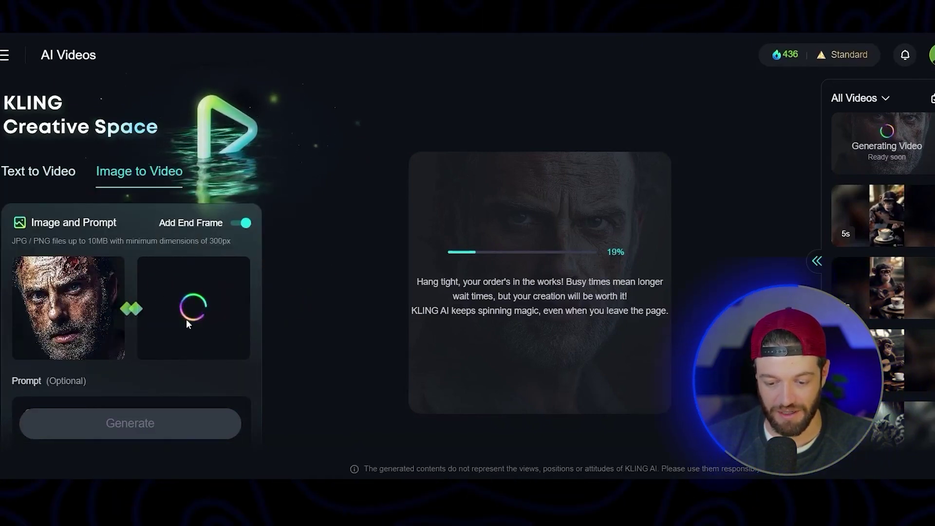
scroll(159, 401, "down", 2)
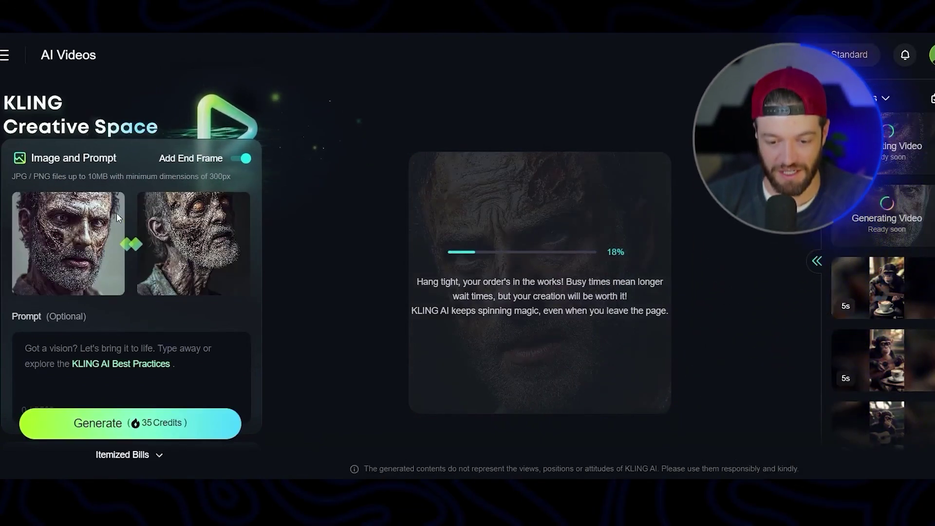
mouse_move(86, 266)
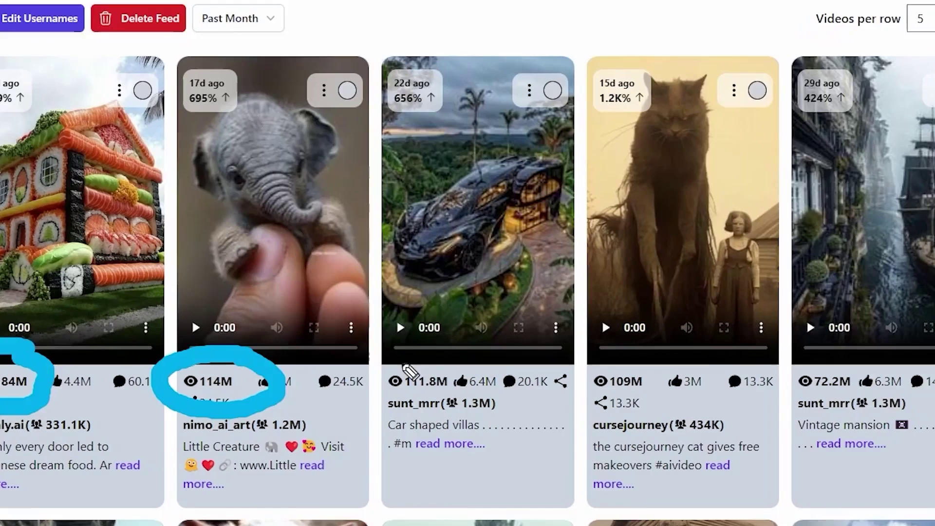
In the viral video feed, circle the view counts of the car-shaped villas and giant cat videos.
mouse_move(465, 360)
left_mouse_down()
mouse_move(379, 398)
mouse_move(466, 366)
left_mouse_up()
mouse_move(697, 342)
left_mouse_down()
mouse_move(635, 349)
mouse_move(595, 374)
mouse_move(611, 408)
left_mouse_up()
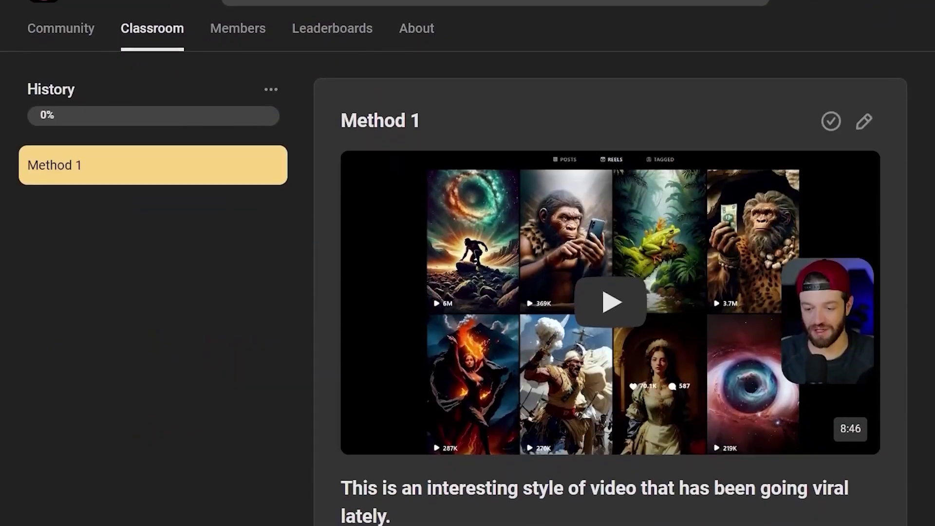
In the Creator Secrets classroom, read through the Method 1 lesson down to its prompts.
scroll(609, 292, "down", 3)
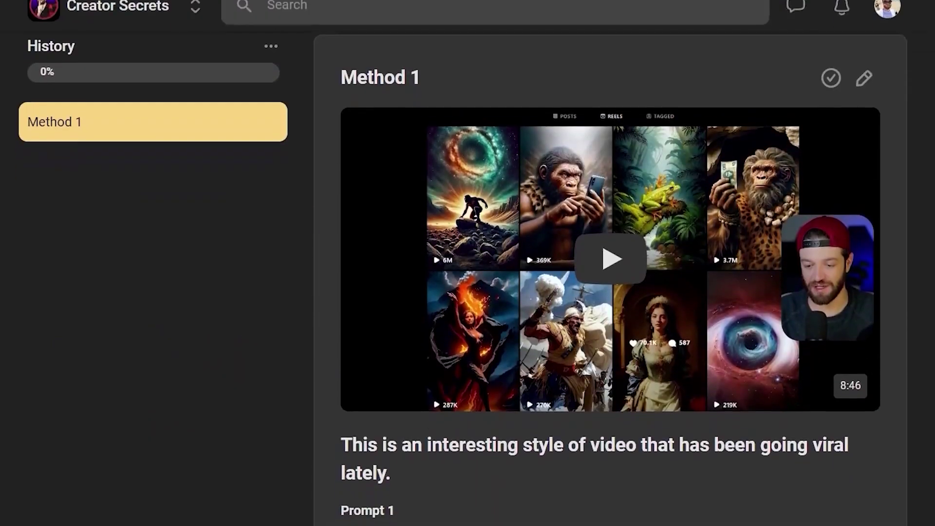
scroll(609, 293, "down", 4)
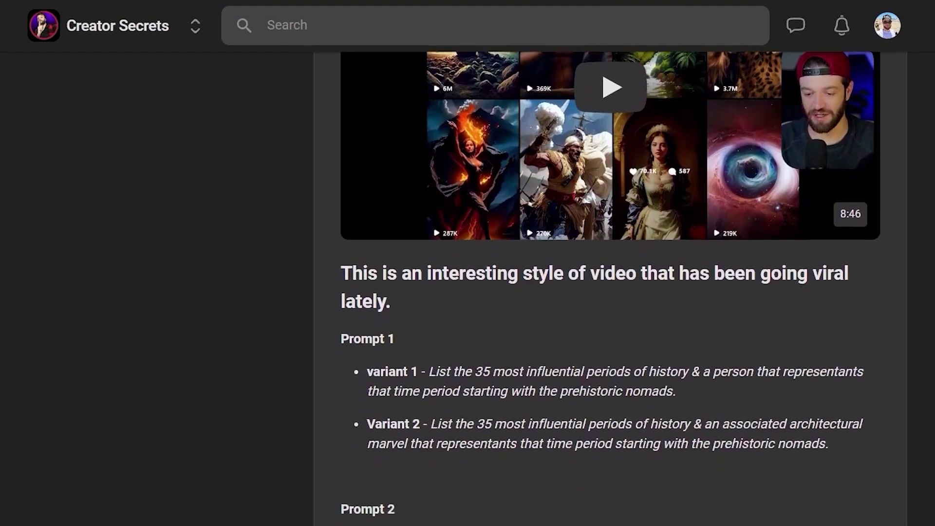
scroll(609, 293, "down", 4)
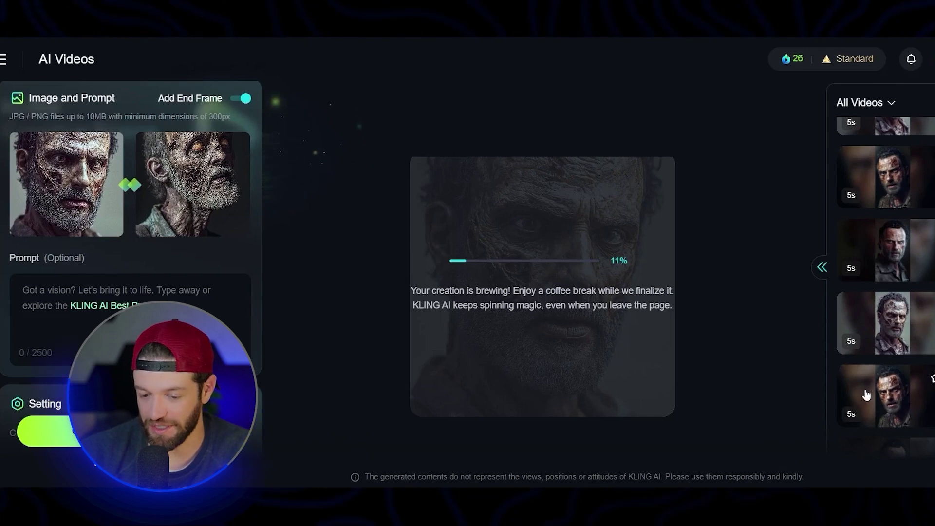
In KLING AI, compare the unprompted bloodied-Rick-to-zombie clip with the one prompted "a man transforms into a zombie".
left_click(886, 403)
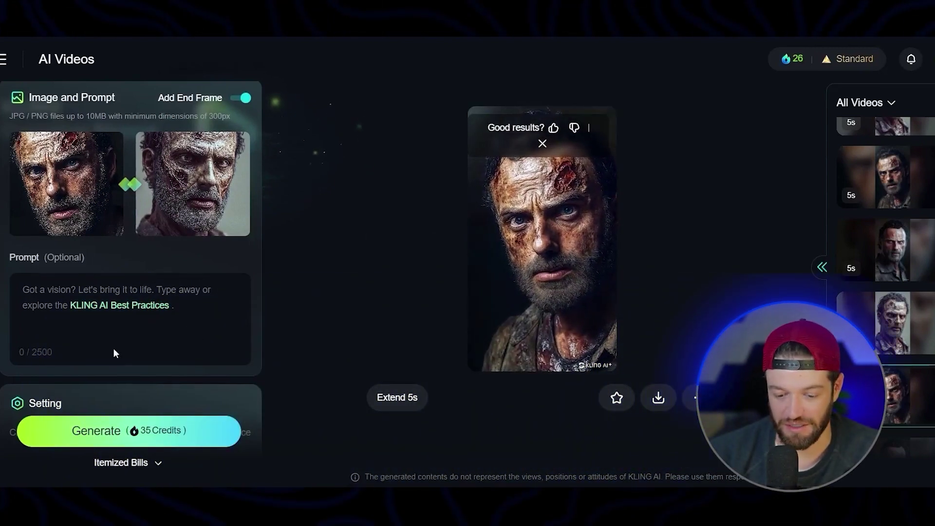
scroll(113, 349, "down", 4)
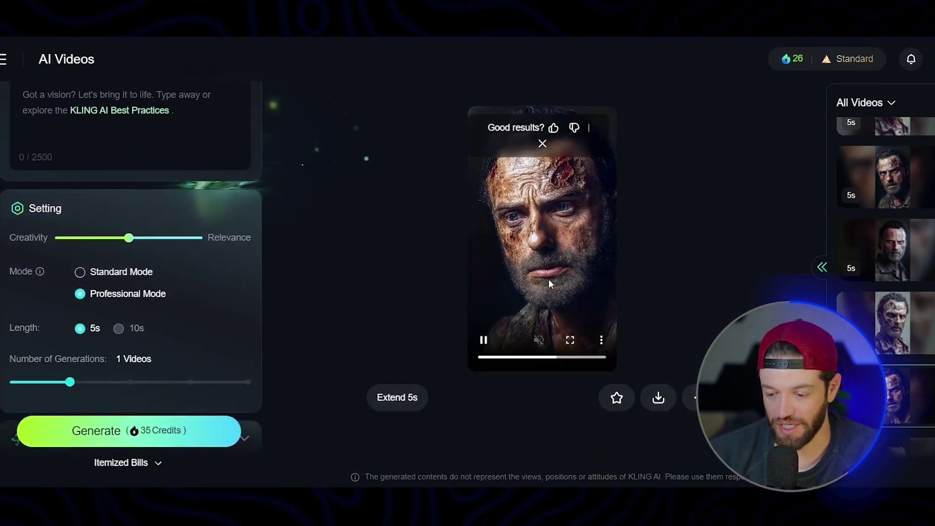
scroll(196, 194, "up", 4)
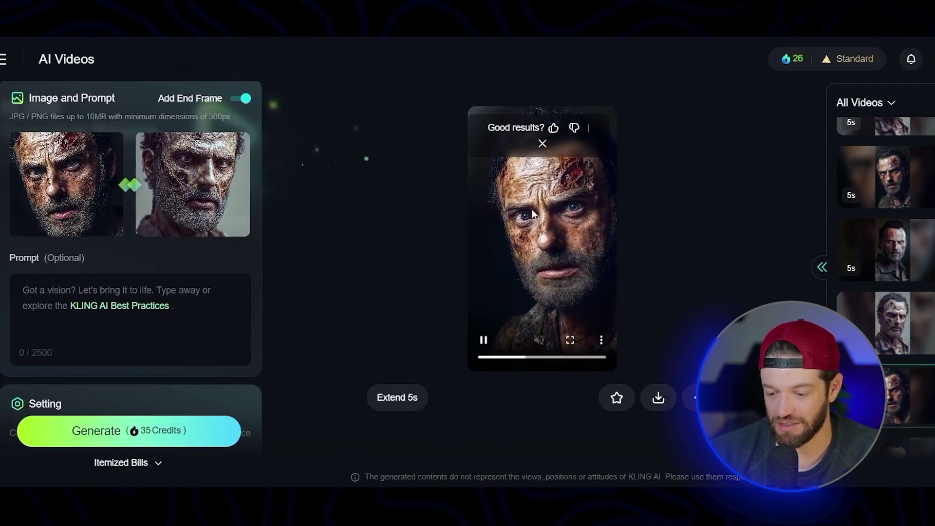
left_click(867, 308)
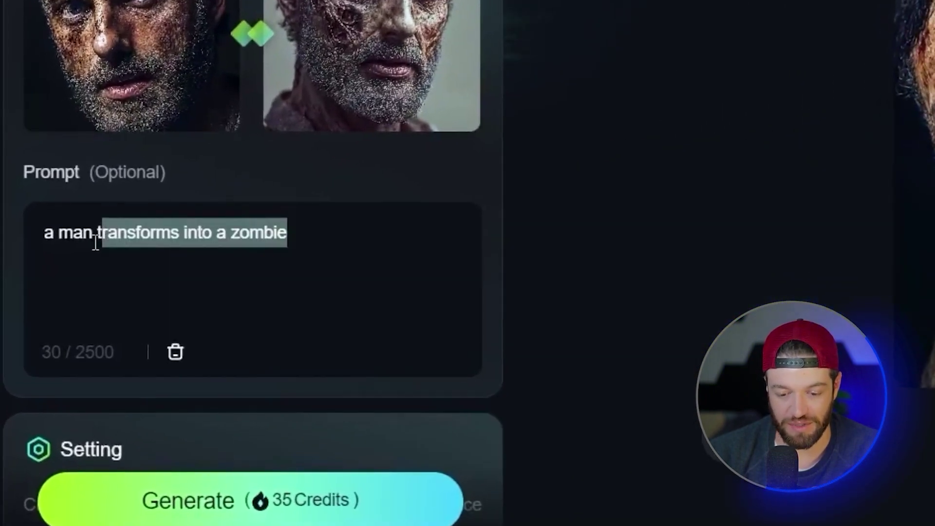
left_click(96, 239)
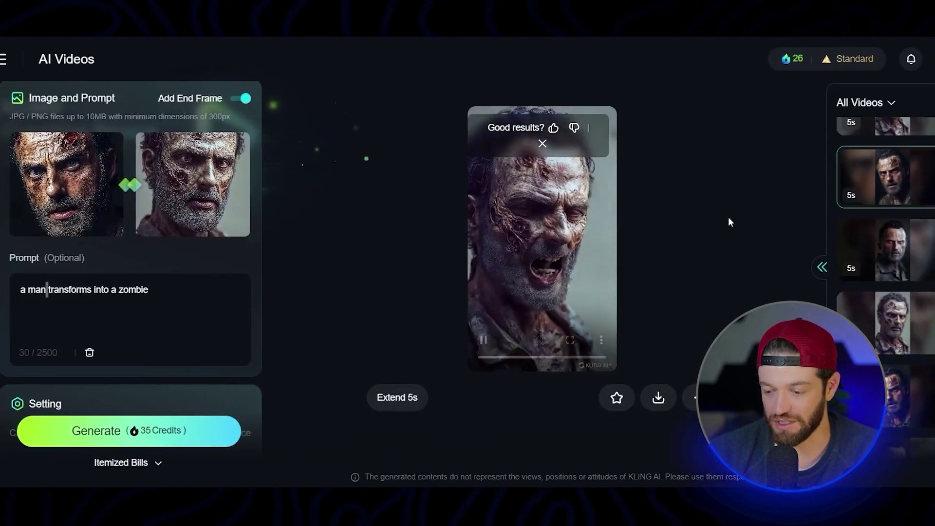
Open the clip prompted "a man slowly morphs into a zombie" and examine its mode, length and generation settings.
scroll(856, 260, "up", 3)
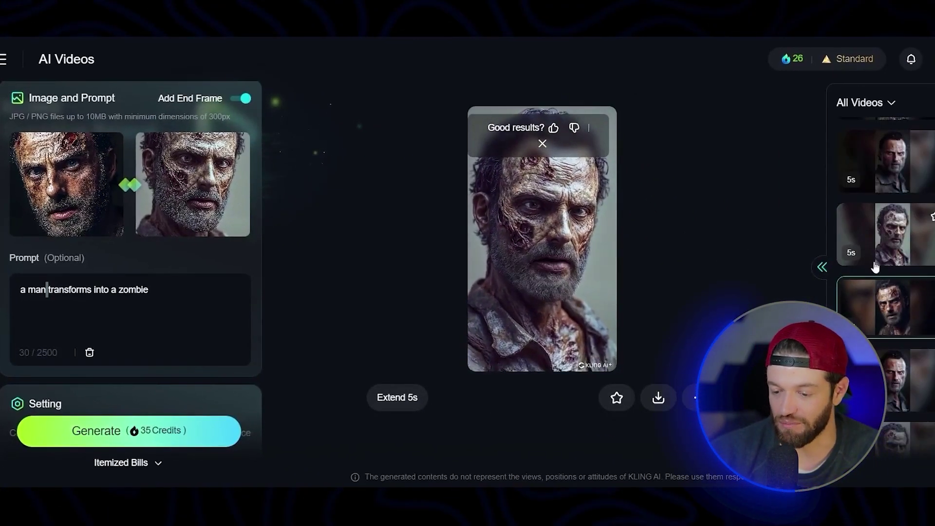
scroll(877, 273, "down", 1)
left_click(885, 228)
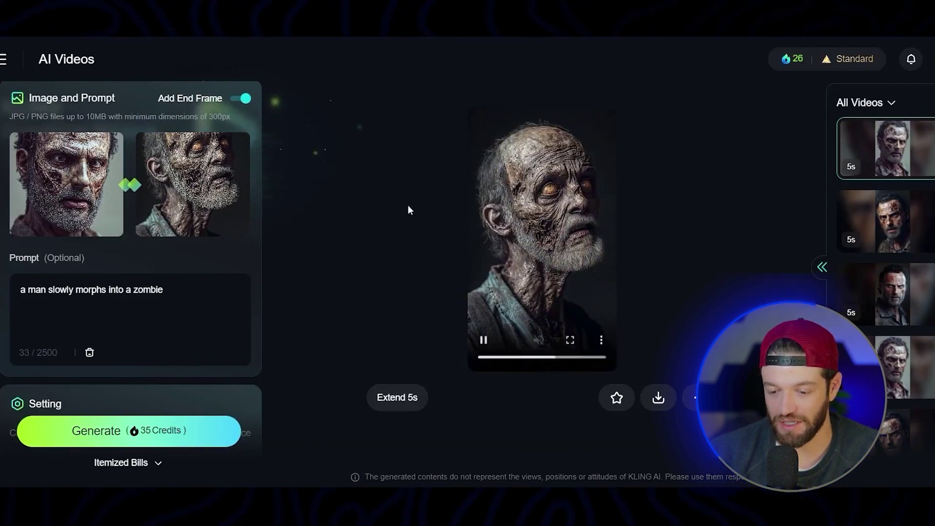
scroll(173, 175, "down", 5)
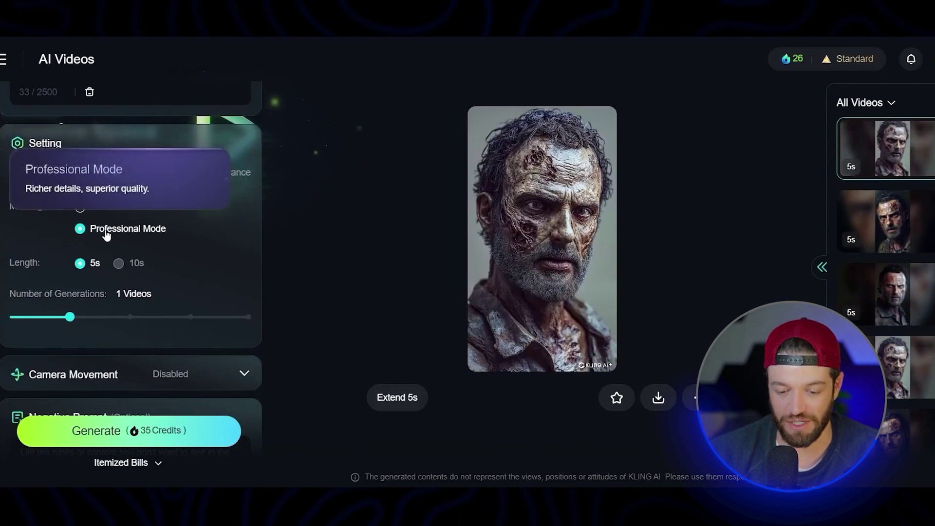
scroll(140, 213, "up", 2)
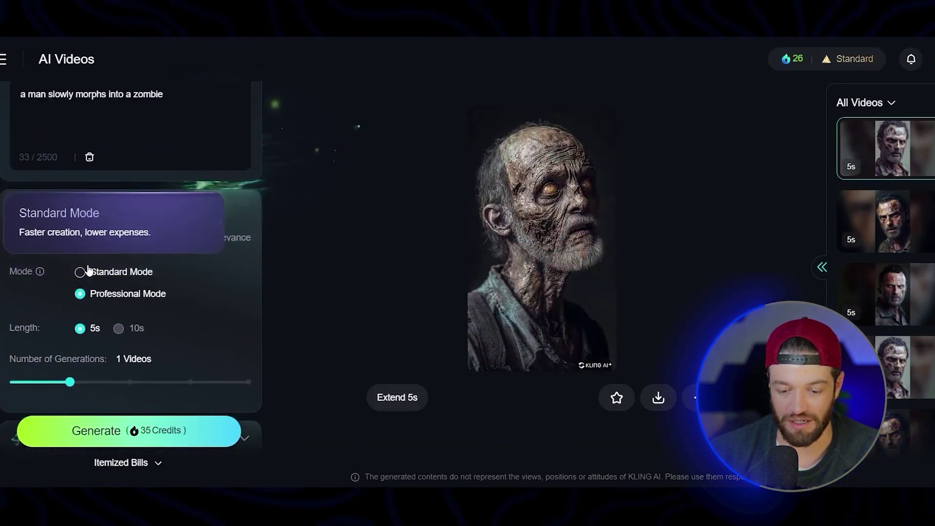
scroll(875, 175, "down", 1)
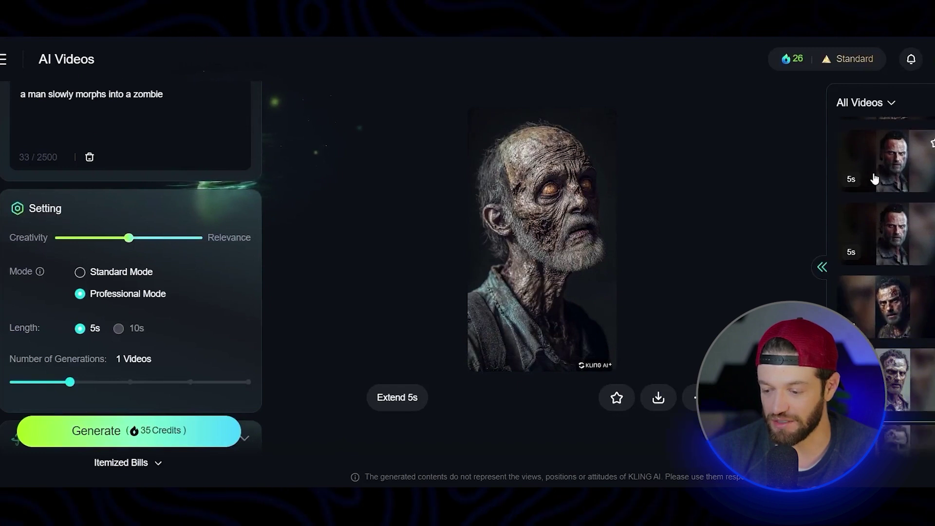
Open the human Rick clip generated in Standard Mode and examine its settings for comparison with Professional Mode.
left_click(884, 185)
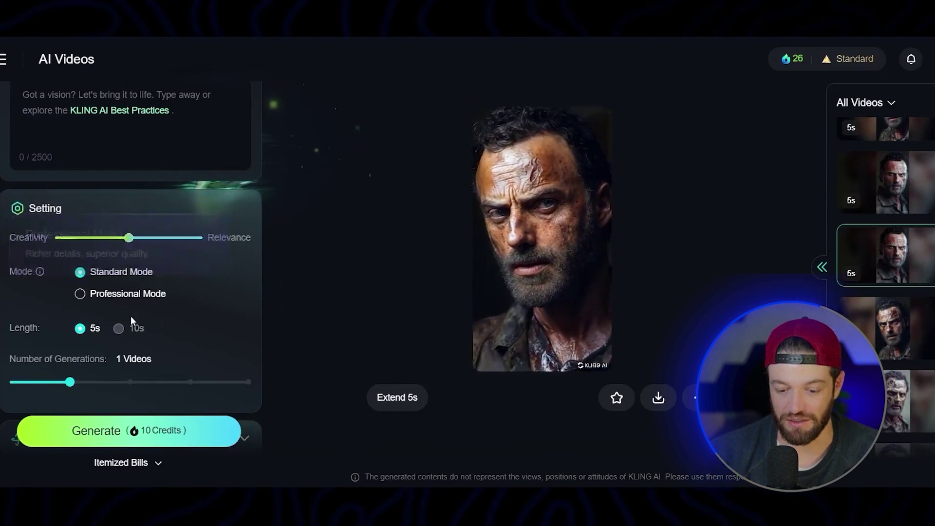
mouse_move(131, 321)
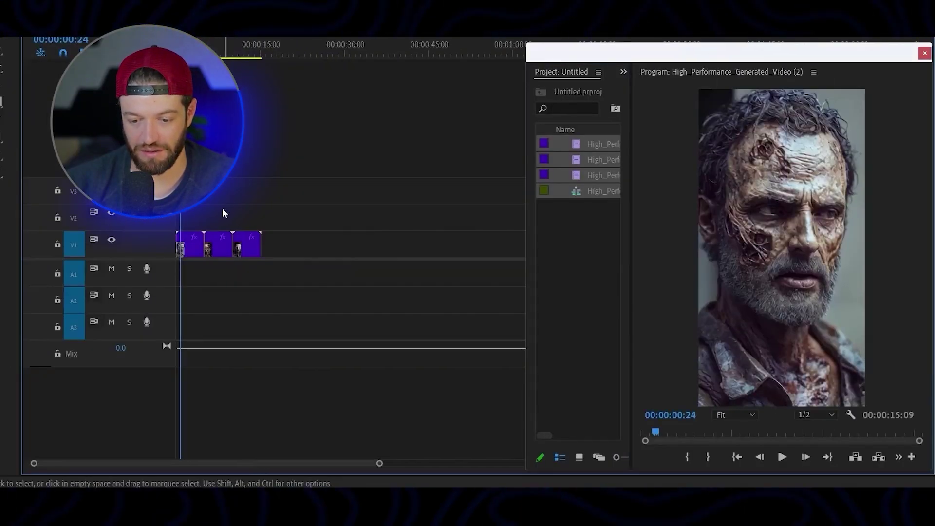
In Premiere Pro, rearrange the three transformation clips, nest them into one sequence and speed it up to 151.99%.
left_click_drag(194, 246, 344, 253)
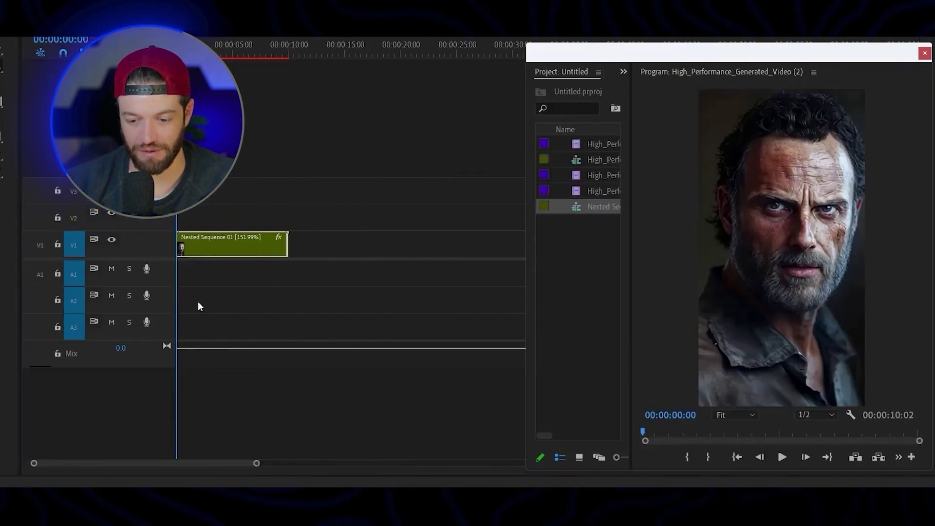
Place the music track on A1 beneath the nested sequence, aligned with its start, and play the edit.
left_click_drag(198, 302, 178, 268)
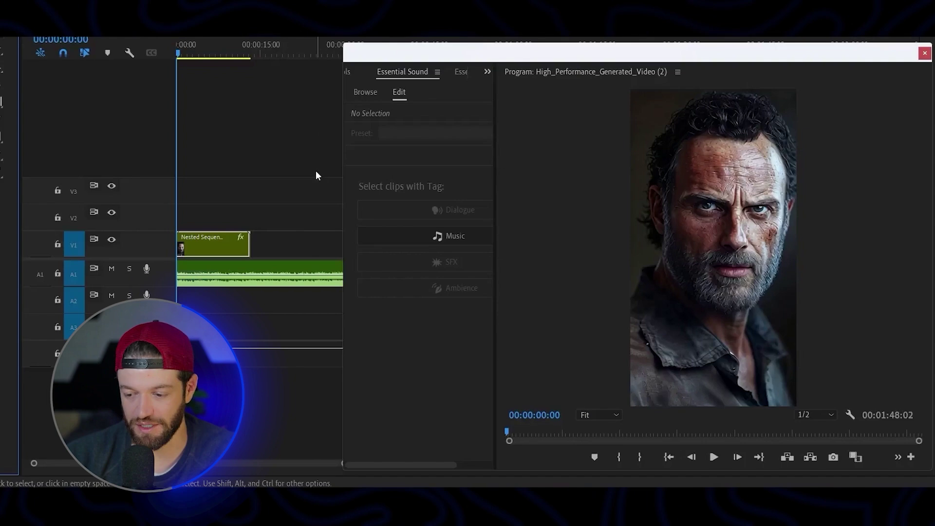
key("space")
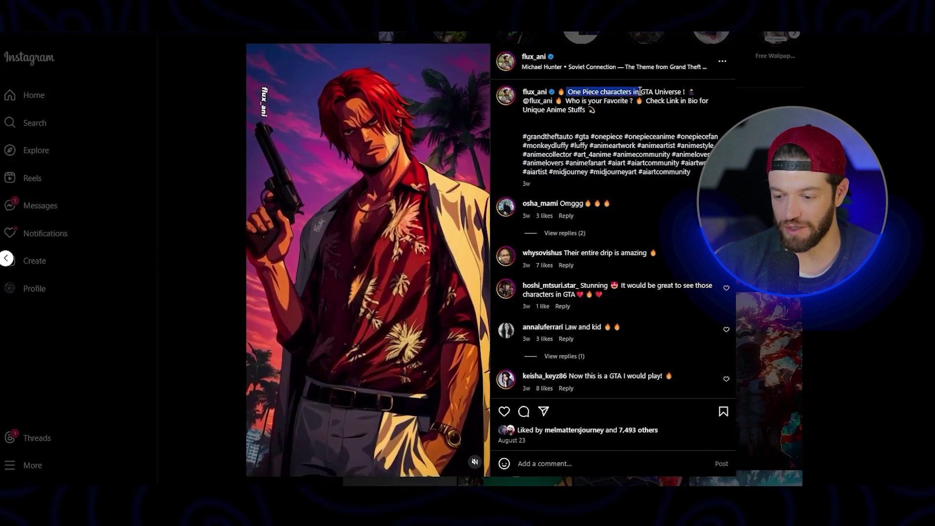
On Instagram, examine the One Piece characters in GTA Universe post, highlighting the opening line of its caption.
left_click_drag(640, 92, 654, 92)
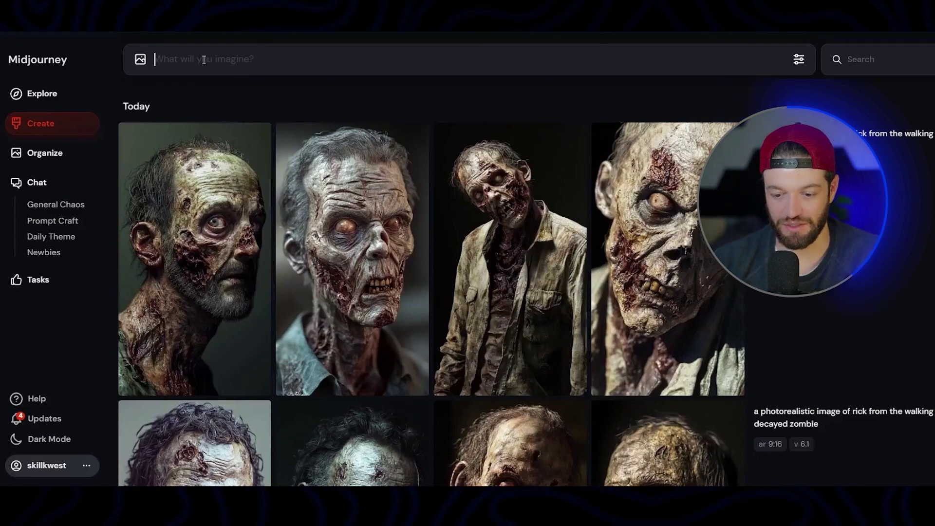
In Midjourney, submit the prompt "John snow from game of thrones drawn in GTA 5 art style".
type("John snow from game of thrones drawn in GTA 5 art style")
left_click_drag(154, 61, 381, 59)
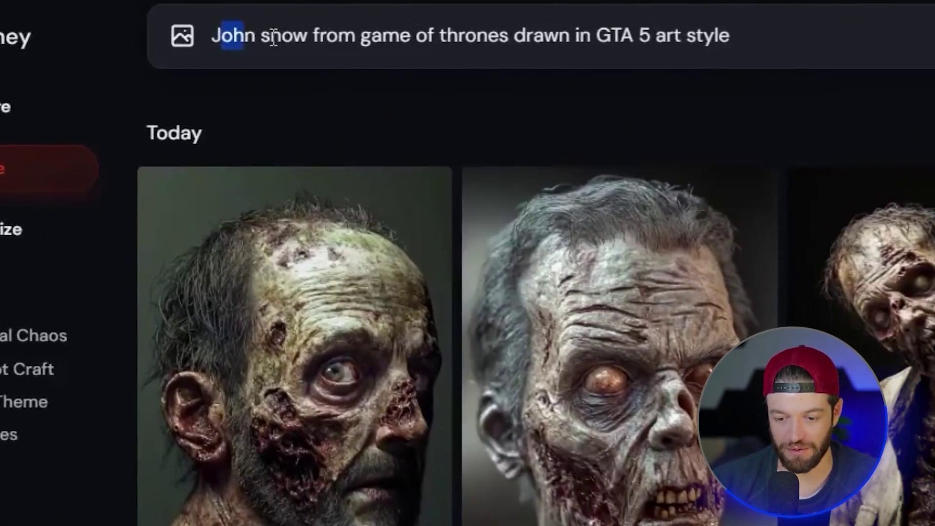
left_click(794, 29)
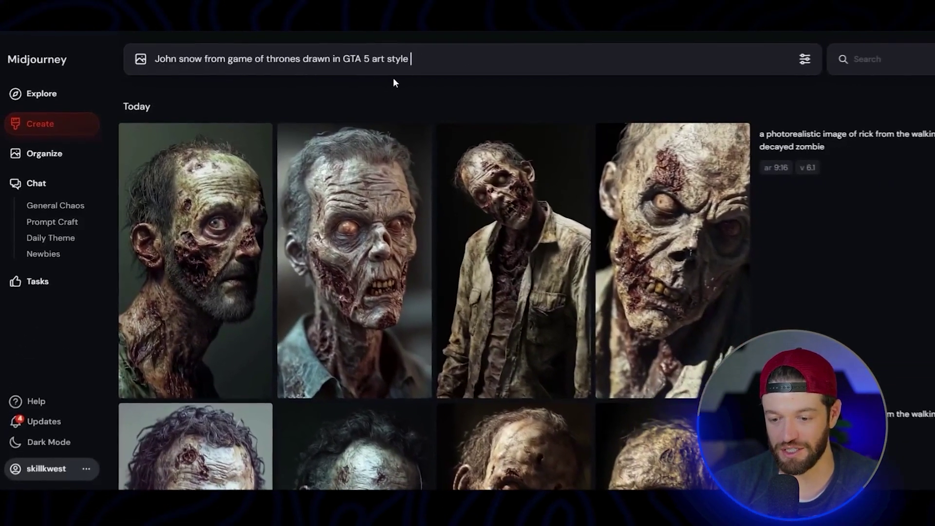
key("Return")
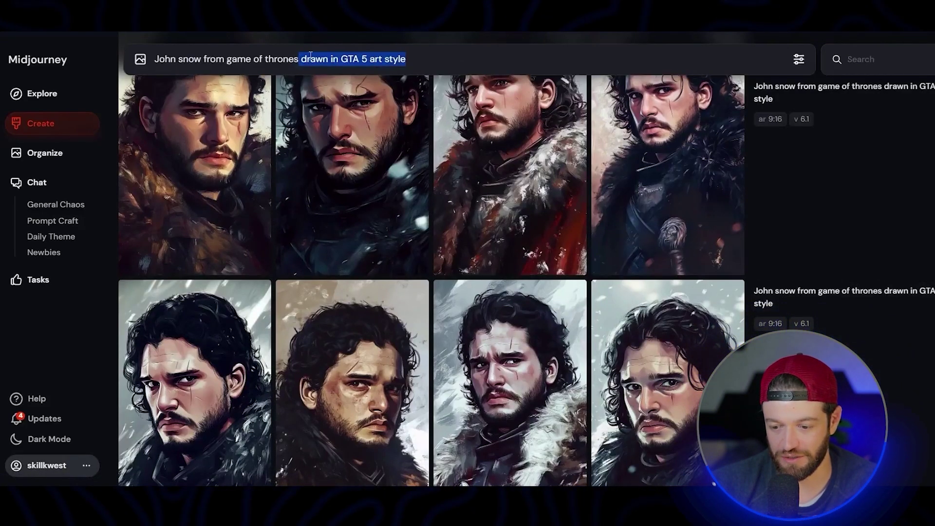
Compare the plain GTA 5 style John Snow portraits with the anime versions set in Florida inspired landscapes.
scroll(447, 231, "down", 10)
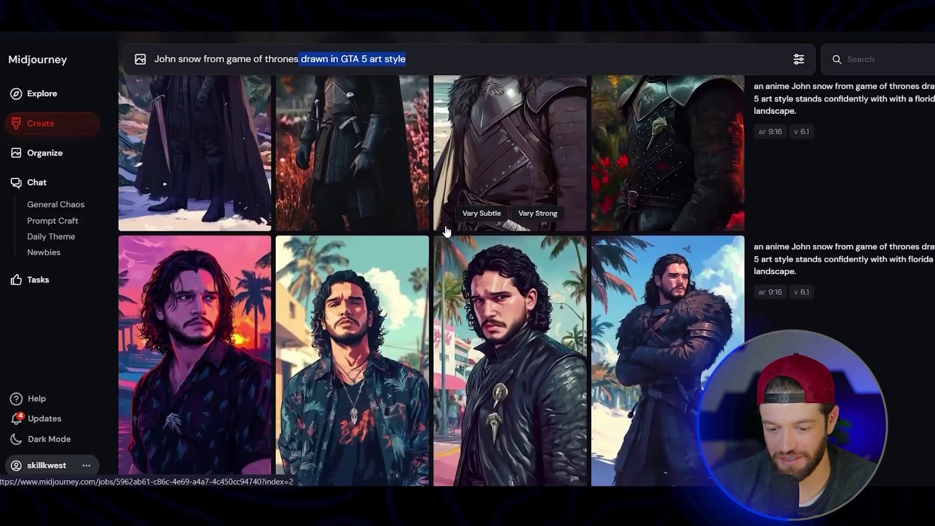
scroll(419, 380, "up", 5)
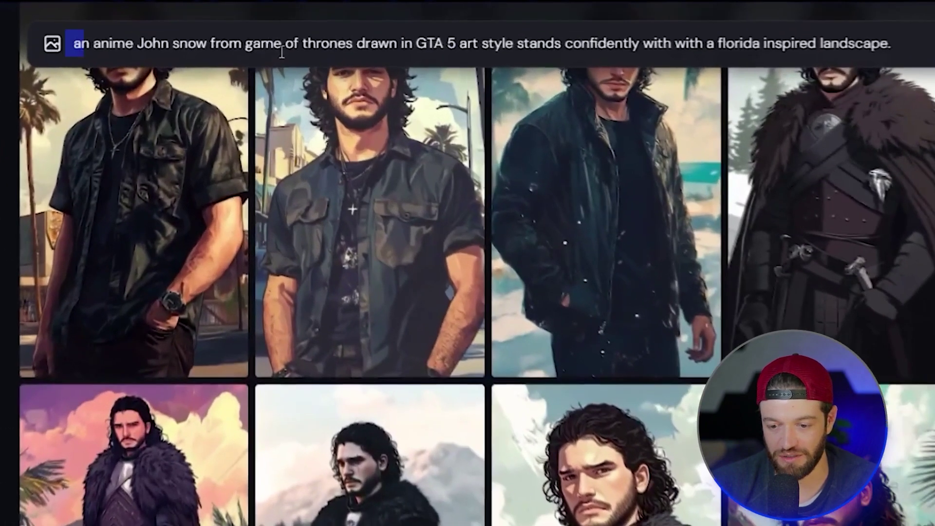
Highlight the full anime John Snow prompt with the "florida inspired landscape" wording and examine the images made from it.
left_click_drag(154, 59, 312, 59)
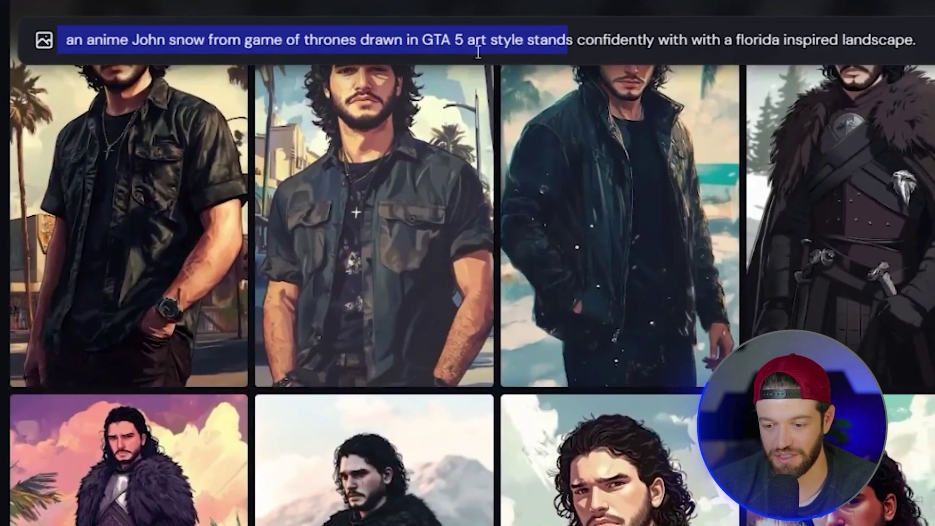
left_click_drag(479, 51, 744, 53)
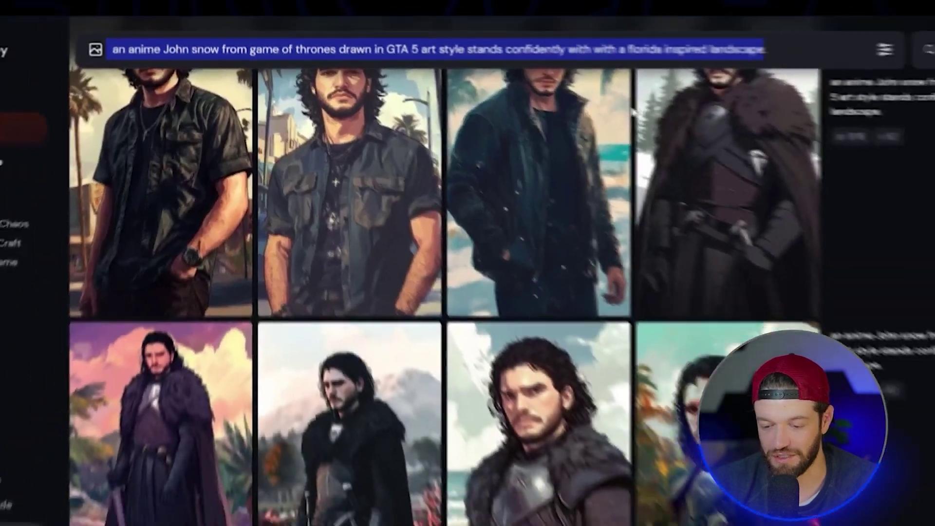
scroll(247, 258, "down", 5)
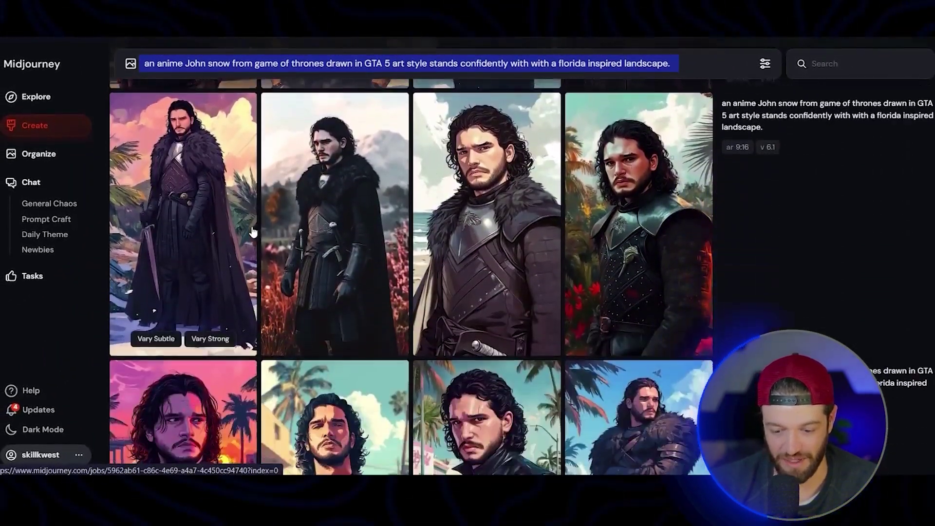
scroll(253, 232, "down", 3)
scroll(336, 214, "up", 9)
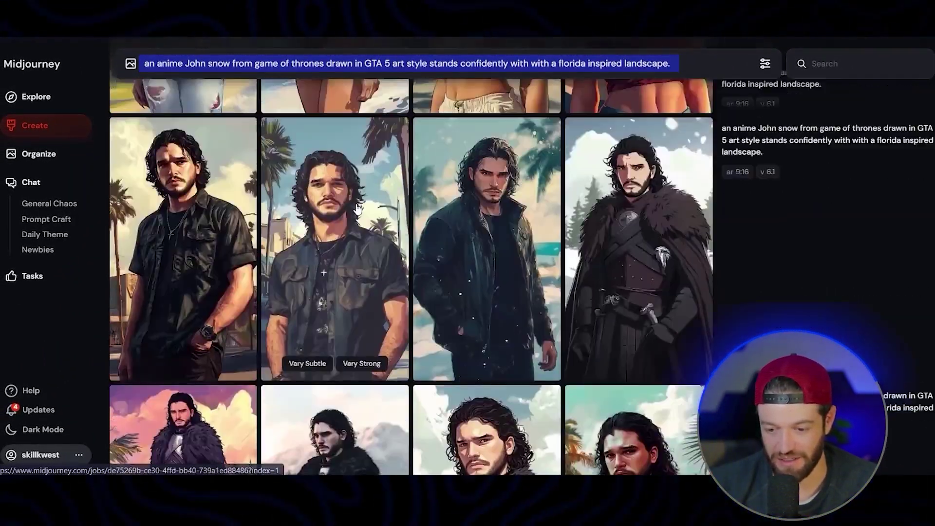
Examine the GTA 5 style anime images of the other Game of Thrones characters, from Daenerys Targaryen and Tyrion Lannister to Sansa Stark.
scroll(358, 207, "up", 5)
scroll(302, 263, "down", 3)
scroll(295, 274, "up", 2)
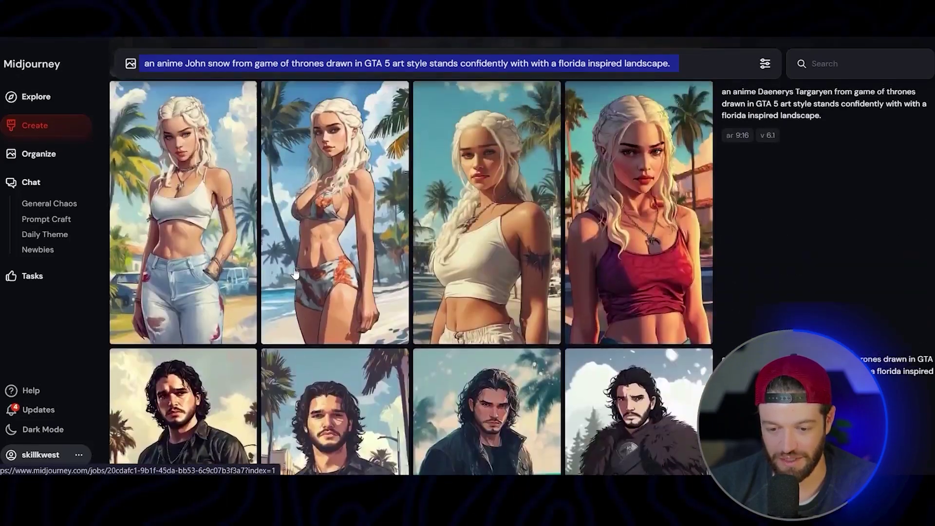
scroll(295, 274, "up", 7)
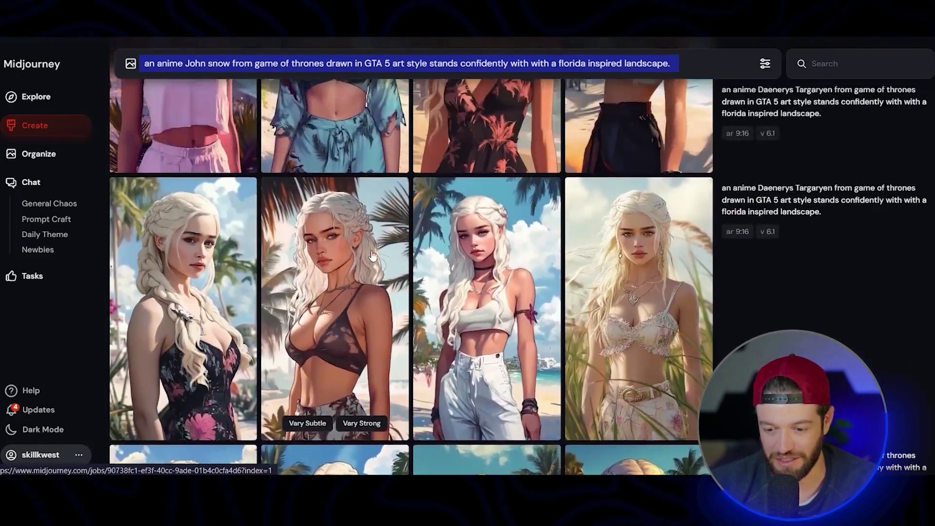
scroll(373, 256, "up", 10)
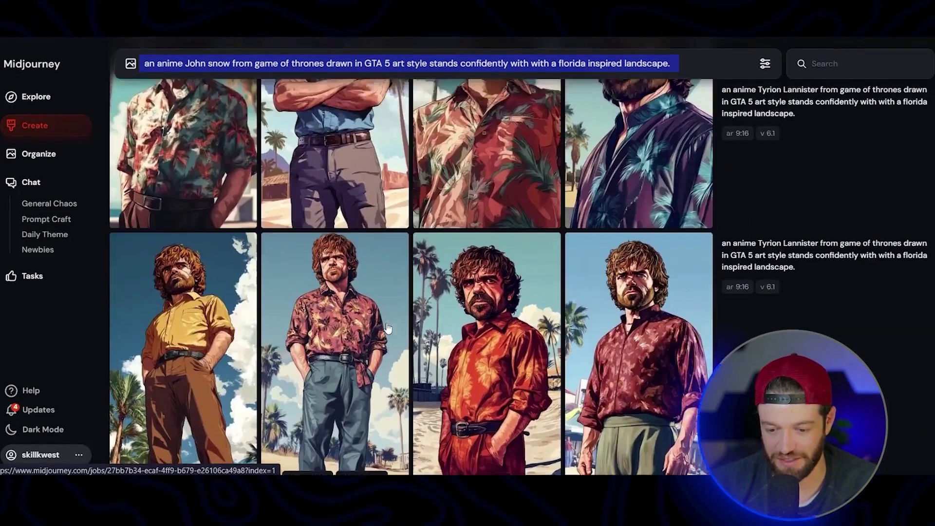
scroll(356, 292, "down", 5)
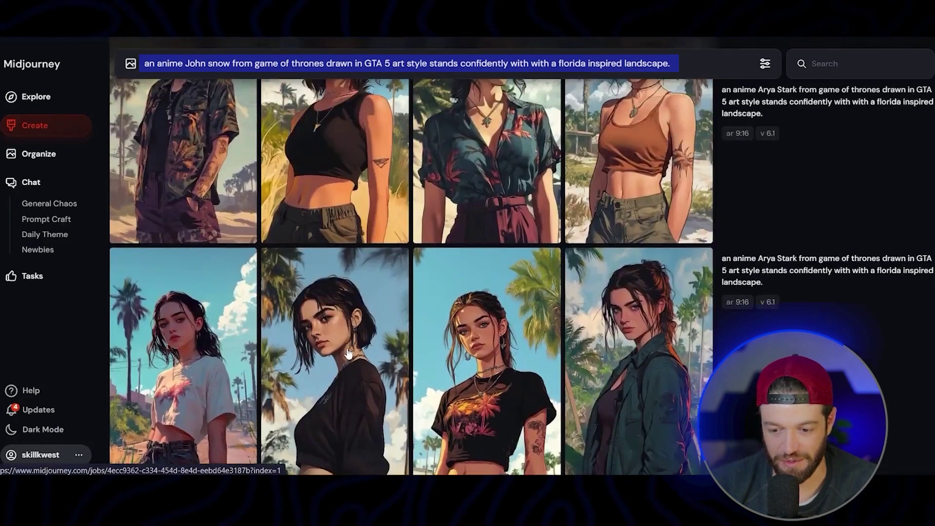
scroll(352, 341, "up", 5)
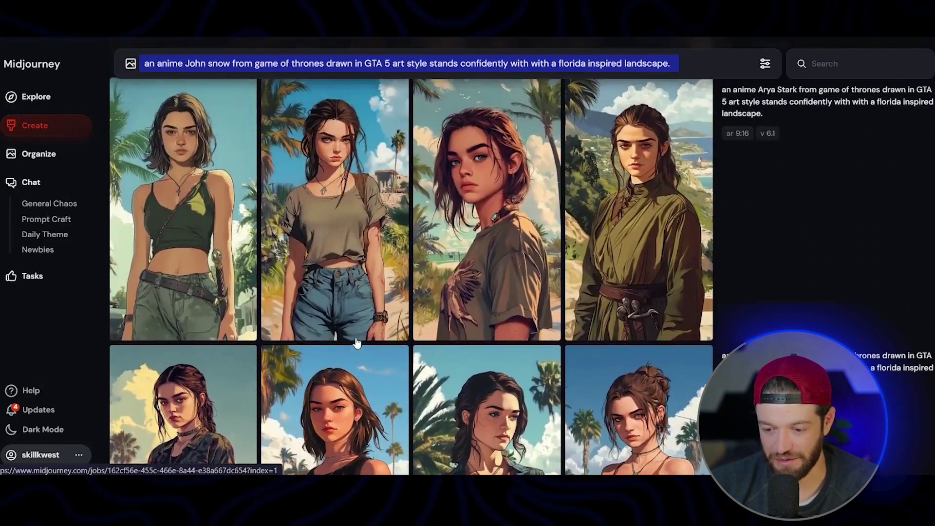
scroll(344, 345, "up", 10)
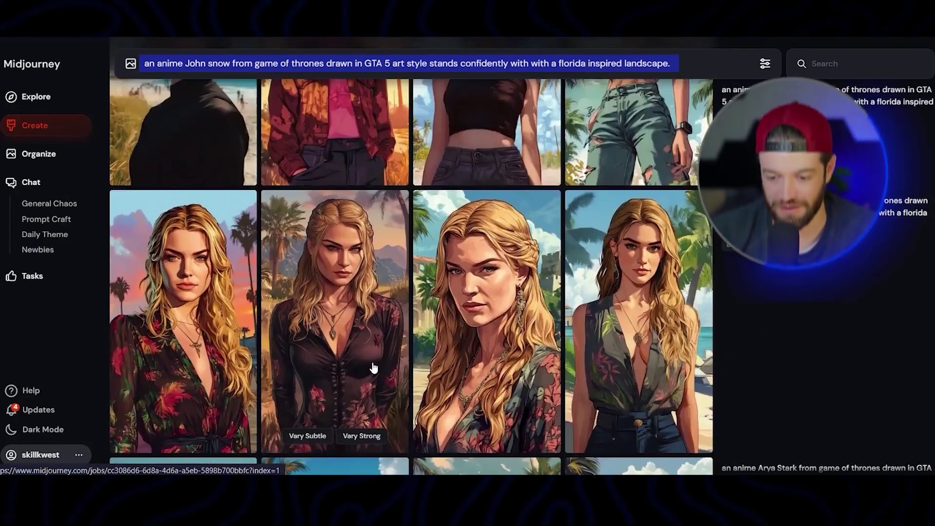
scroll(376, 338, "up", 10)
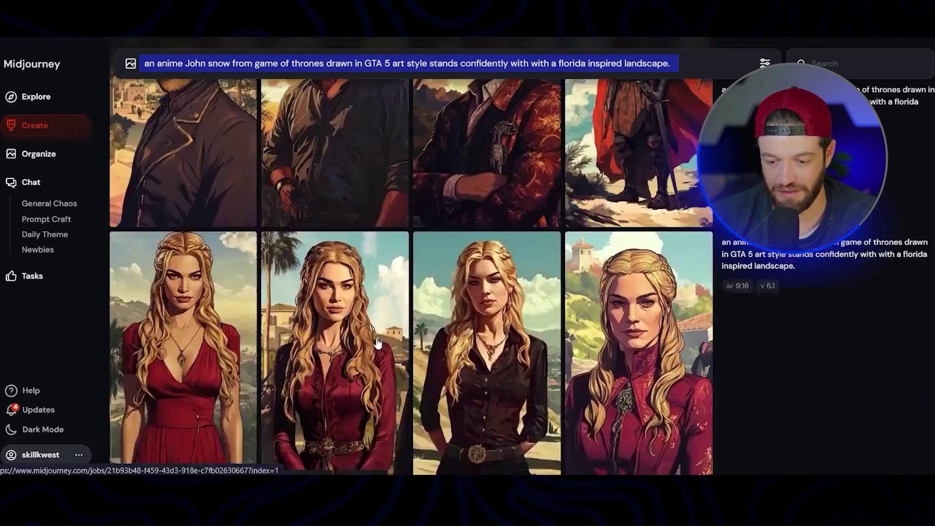
scroll(377, 343, "up", 10)
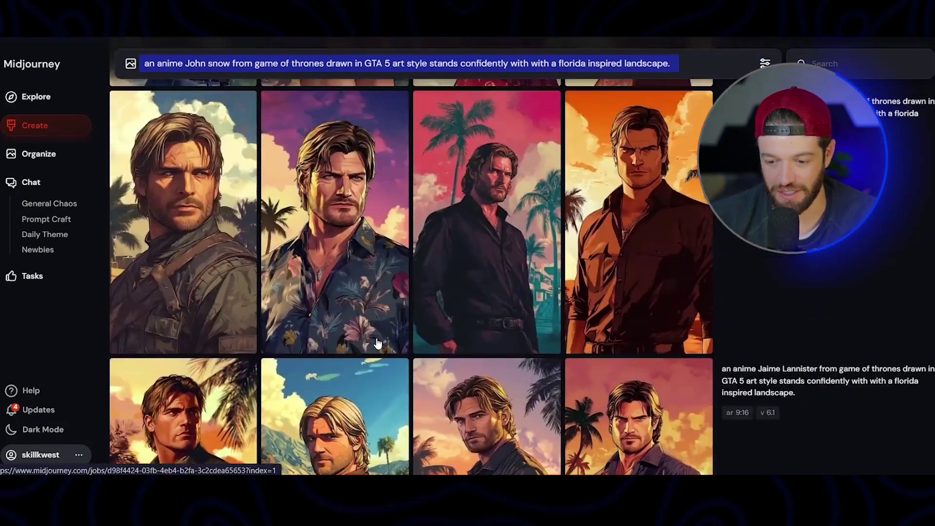
scroll(423, 295, "up", 10)
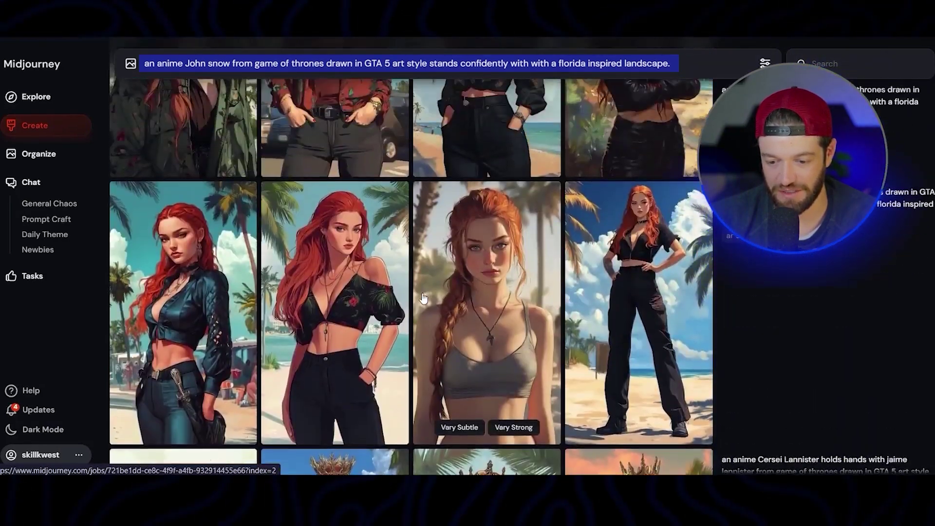
scroll(422, 295, "up", 10)
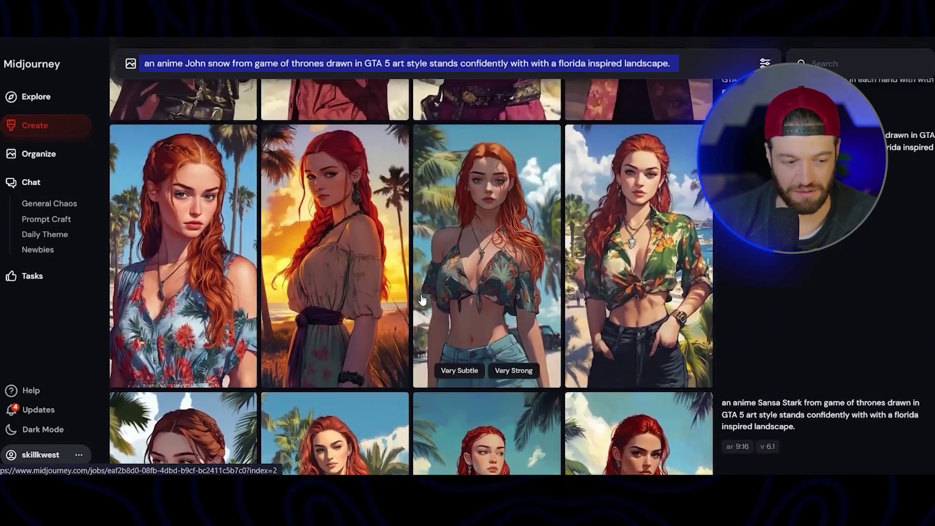
scroll(498, 280, "down", 12)
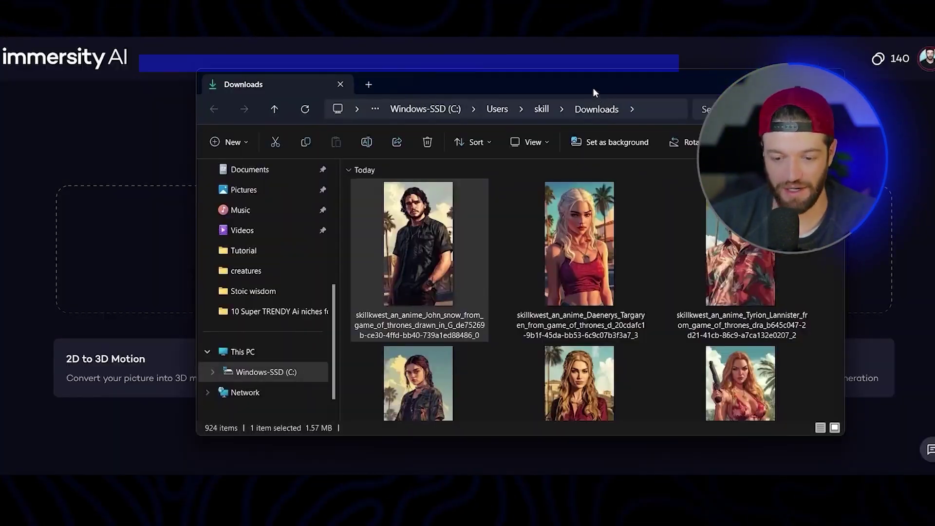
Upload the downloaded anime John Snow image from the Downloads folder to Immersity AI.
left_click_drag(593, 93, 0, 74)
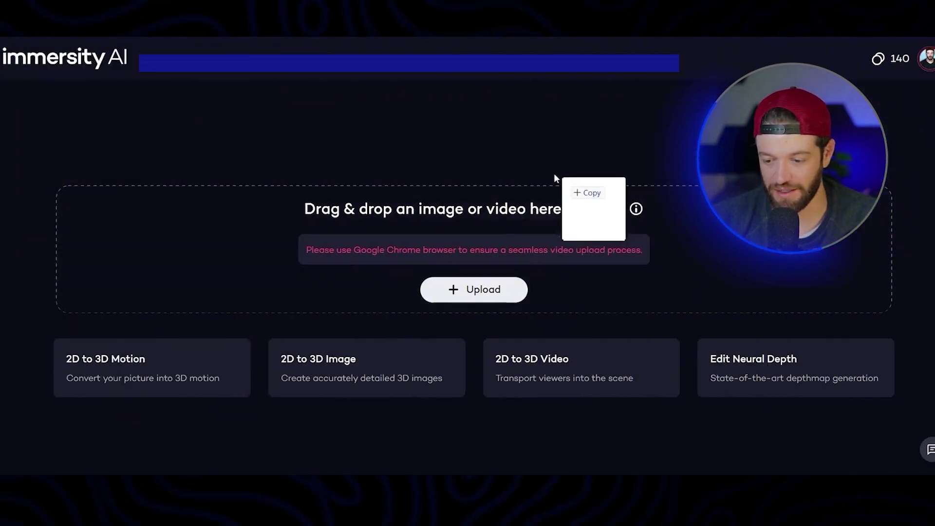
left_click_drag(554, 174, 533, 188)
left_click_drag(353, 202, 349, 209)
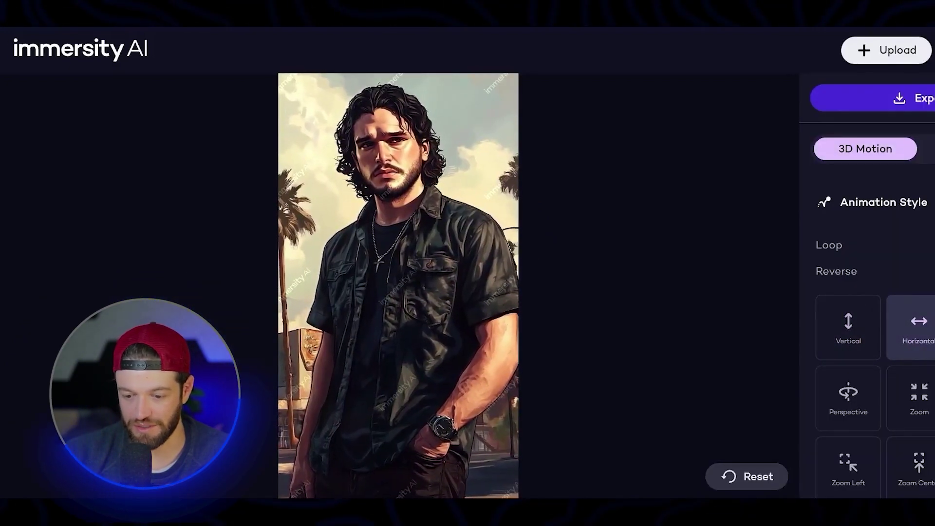
Apply the Perspective animation style to the John Snow image and look through the remaining 3D motion options.
left_click(847, 409)
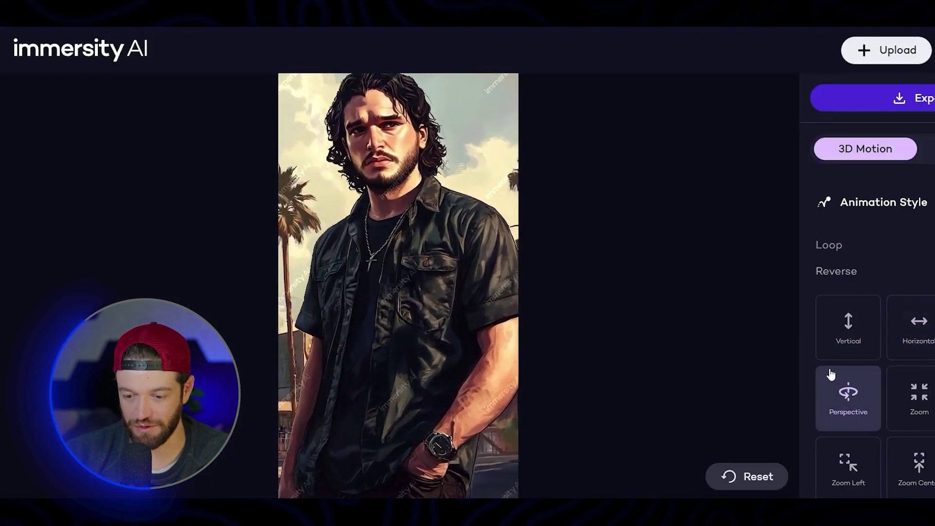
scroll(889, 370, "down", 1)
scroll(892, 359, "down", 3)
scroll(894, 350, "up", 4)
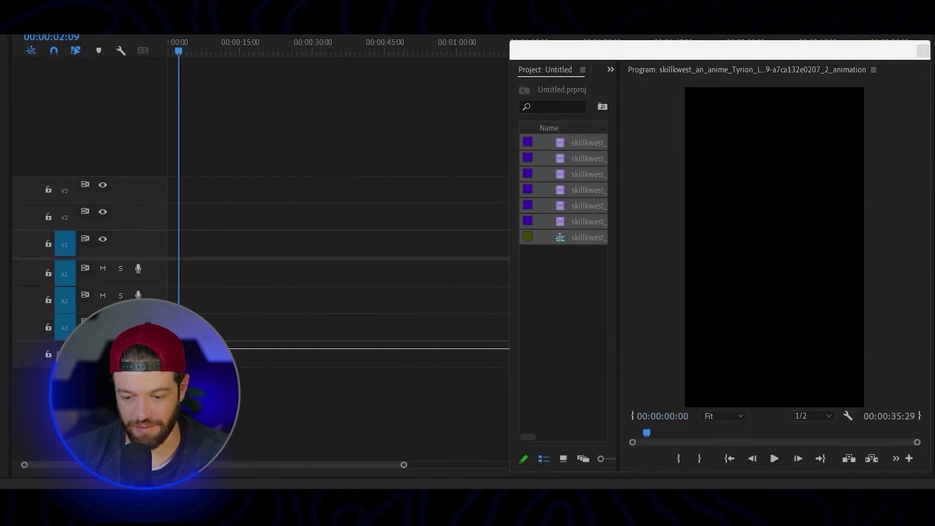
In Premiere Pro, place the character animation clips in a row on video track V1 and preview them from the start.
left_click_drag(408, 288, 232, 244)
key("Home")
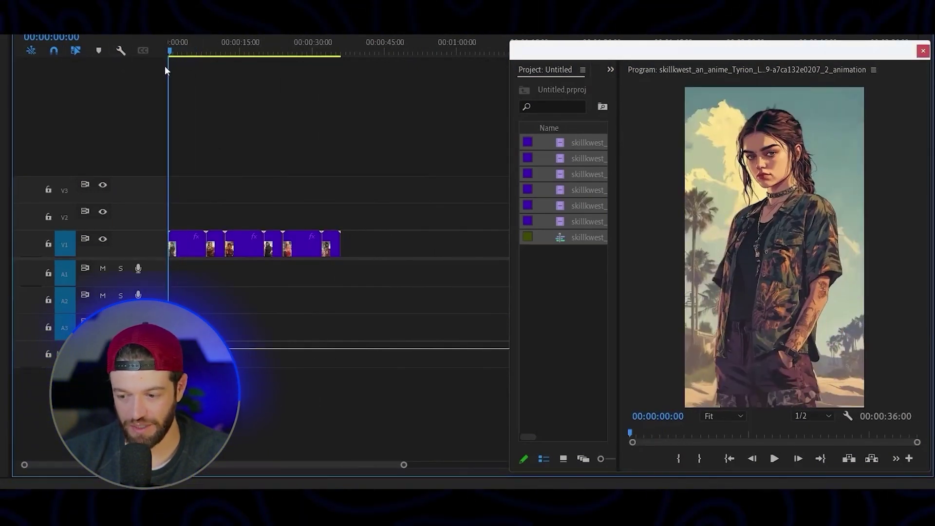
key("backslash")
key("space")
left_click(257, 46)
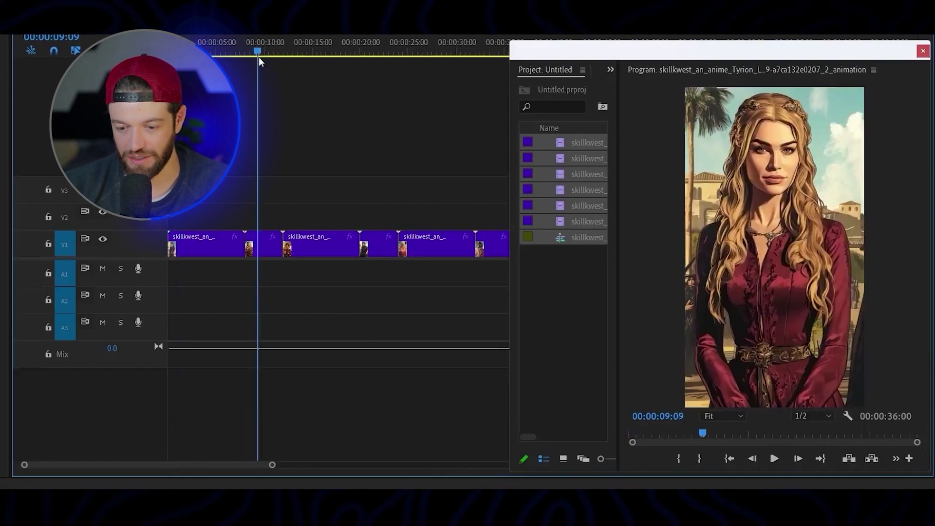
Align the music clip on audio track A1 with the sequence start and play the trimmed clips with it.
left_click_drag(233, 275, 191, 281)
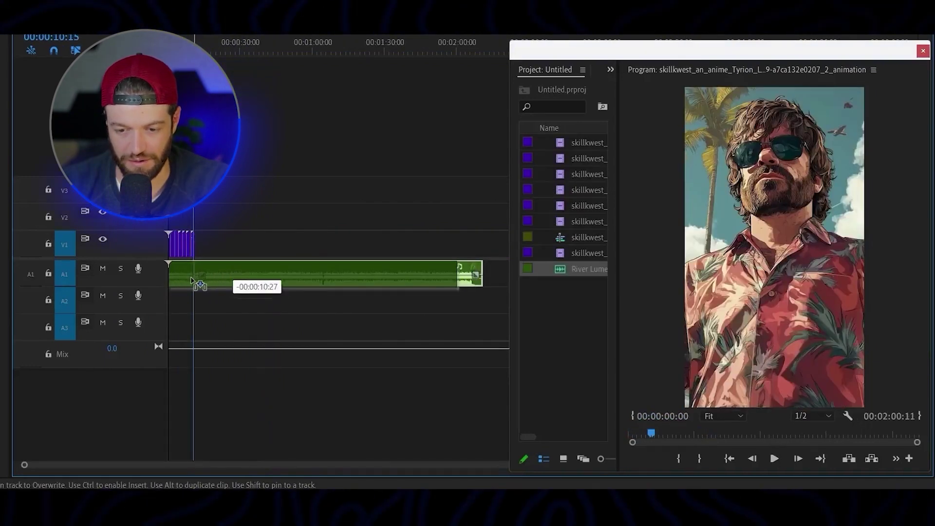
key("Home")
key("equal")
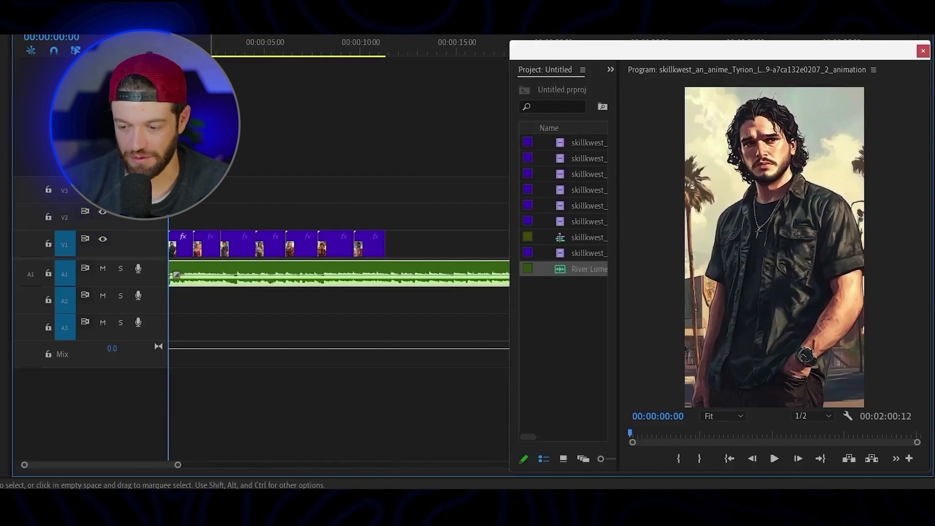
key("space")
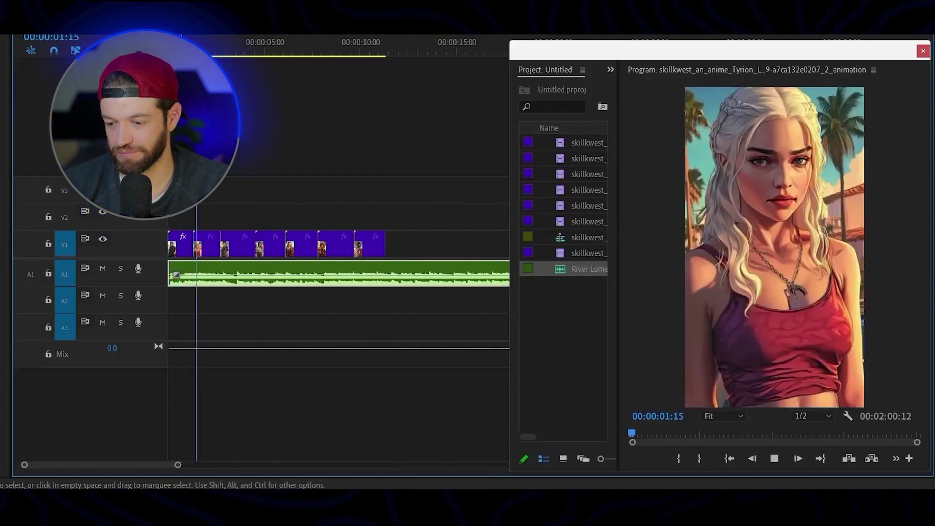